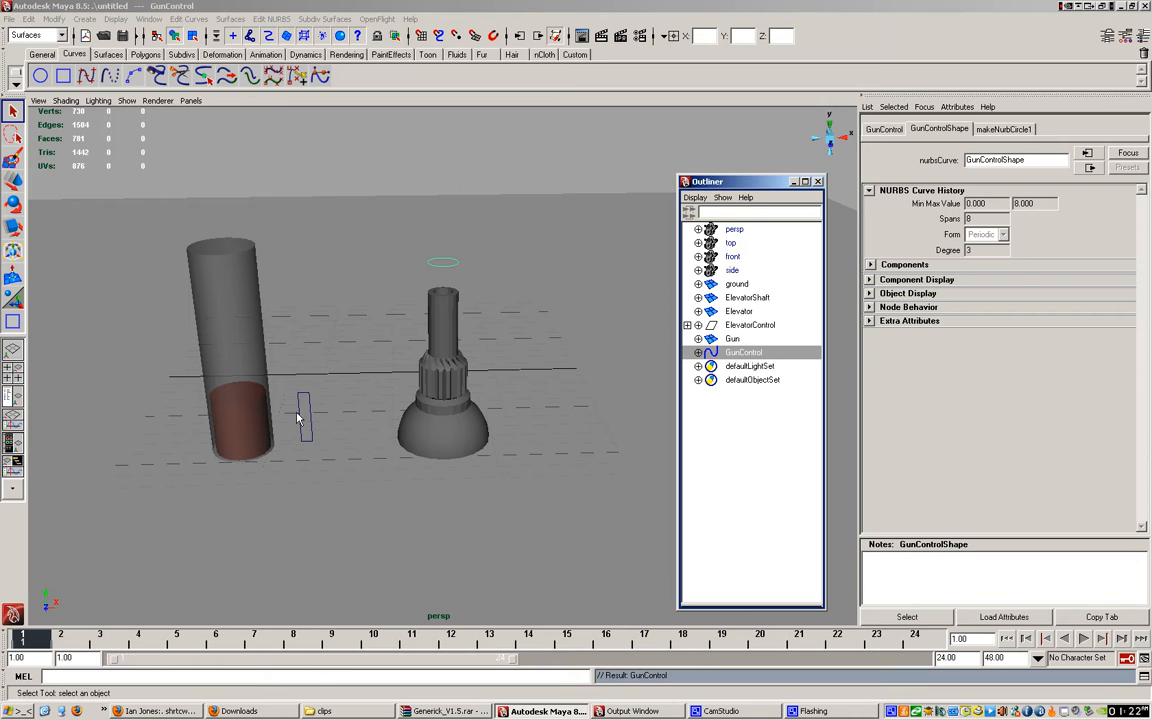
Step: Examine the scene objects from ground to GunControl individually, including the GunControl circle and ElevatorControl rectangle in the viewport
left_click(150, 20)
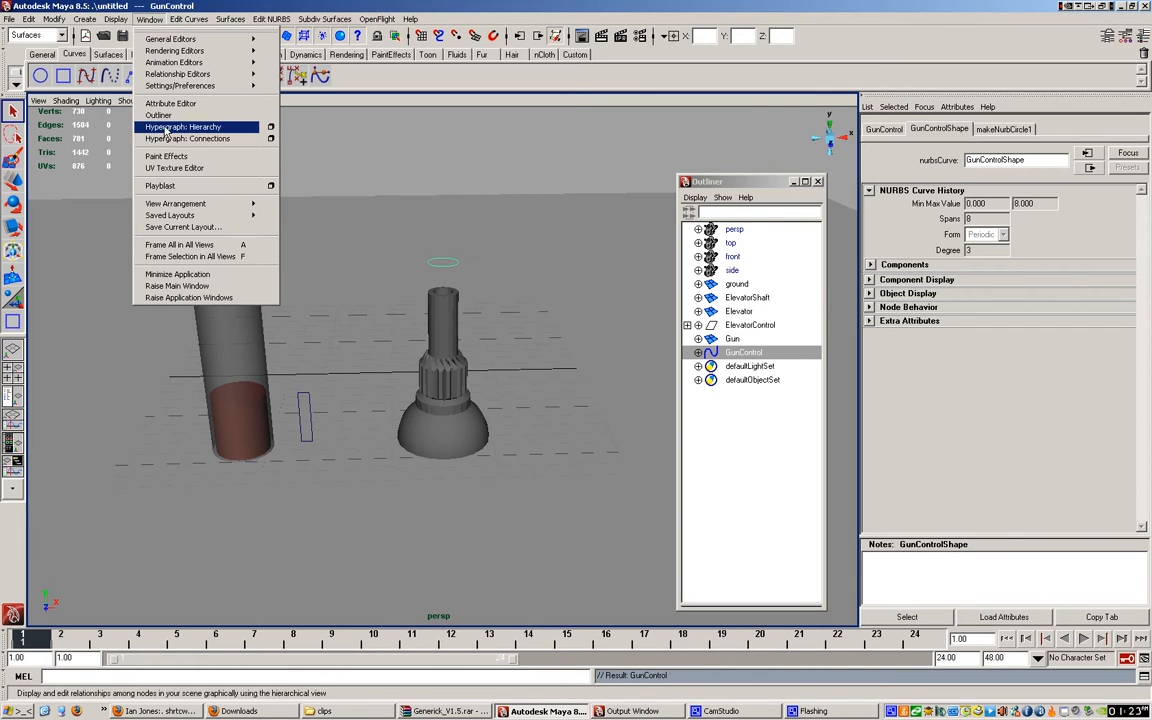
left_click(143, 19)
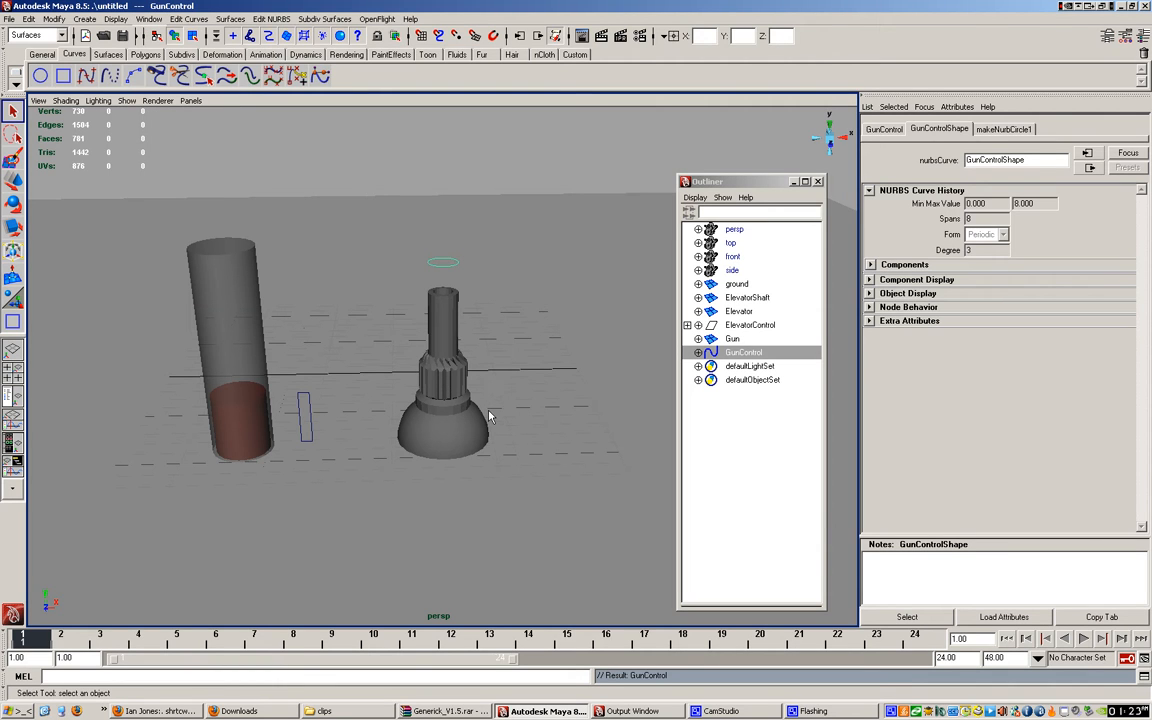
left_click_drag(489, 416, 457, 366, "alt")
left_click(735, 284)
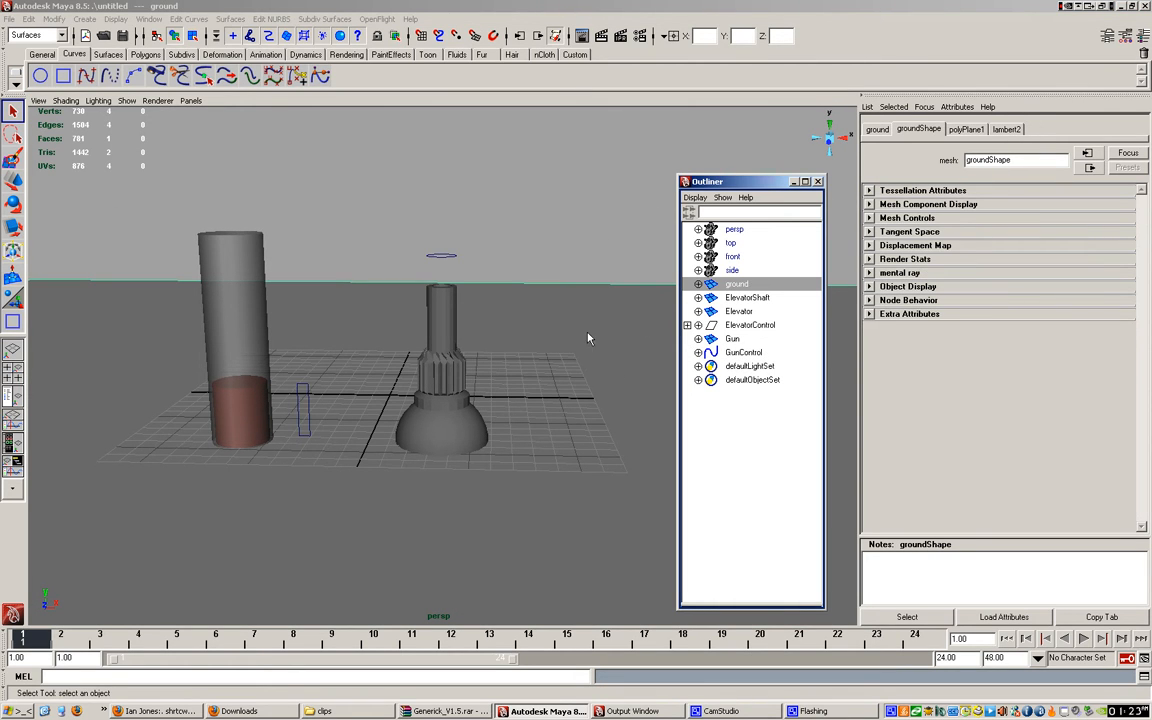
left_click(742, 298)
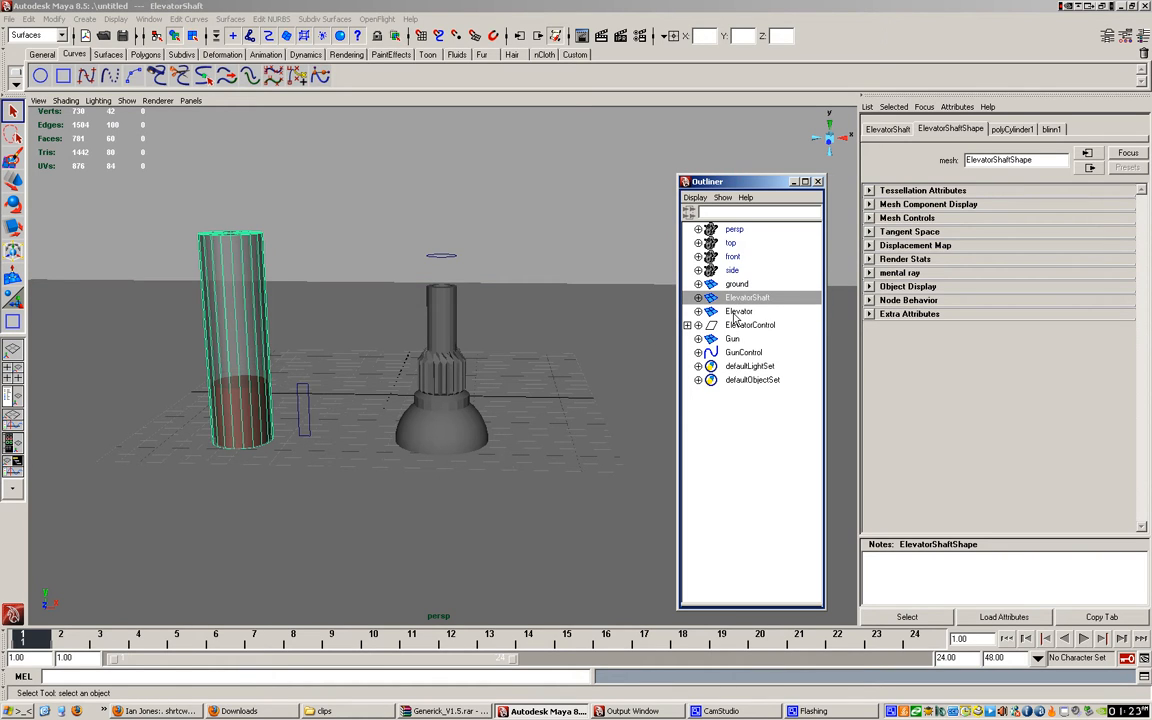
left_click(736, 312)
left_click(740, 325)
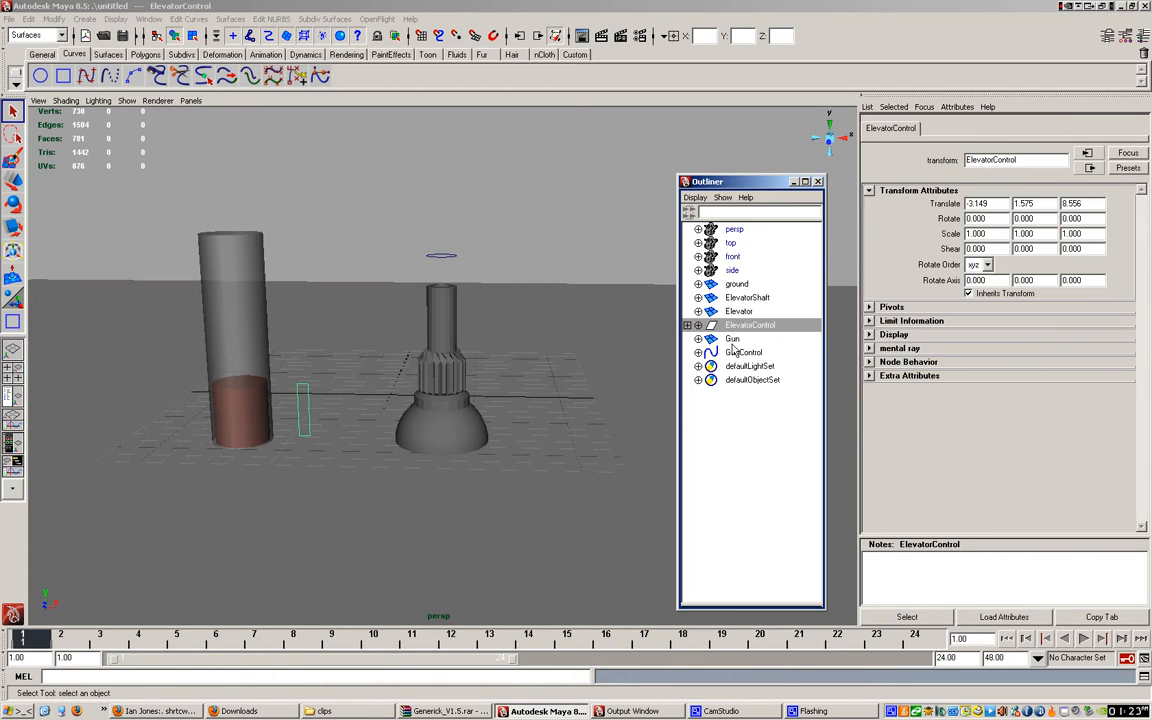
left_click(733, 339)
left_click(708, 352)
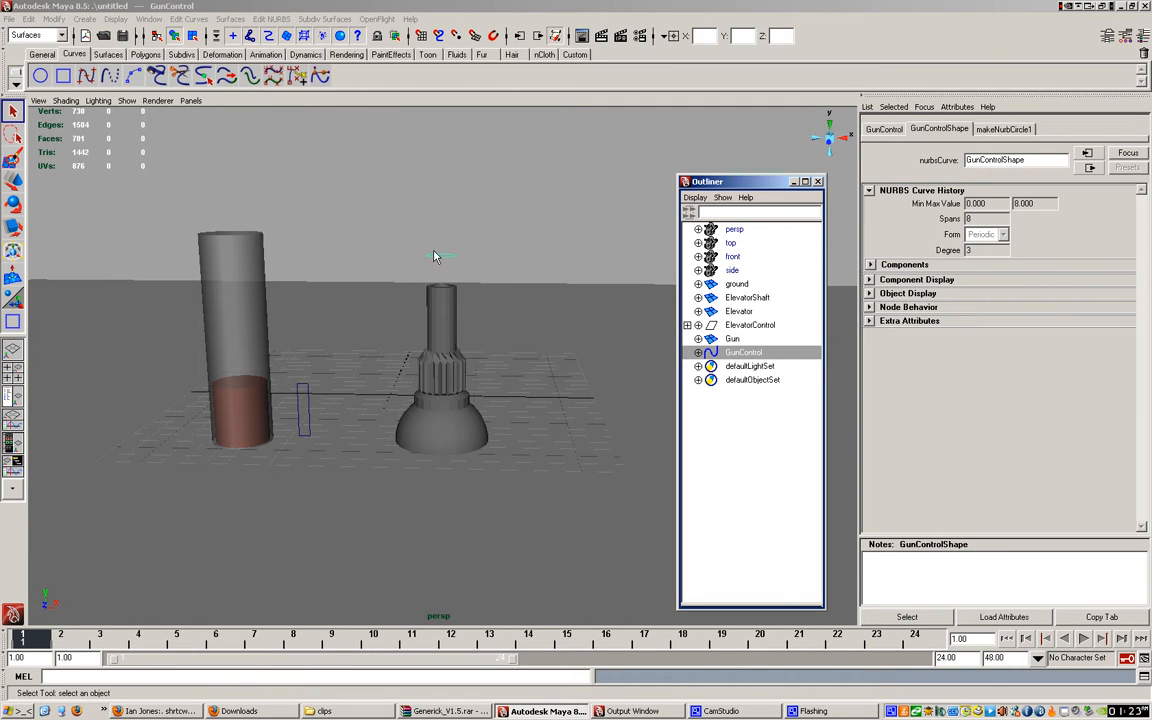
left_click_drag(405, 241, 478, 270)
left_click_drag(330, 366, 292, 455)
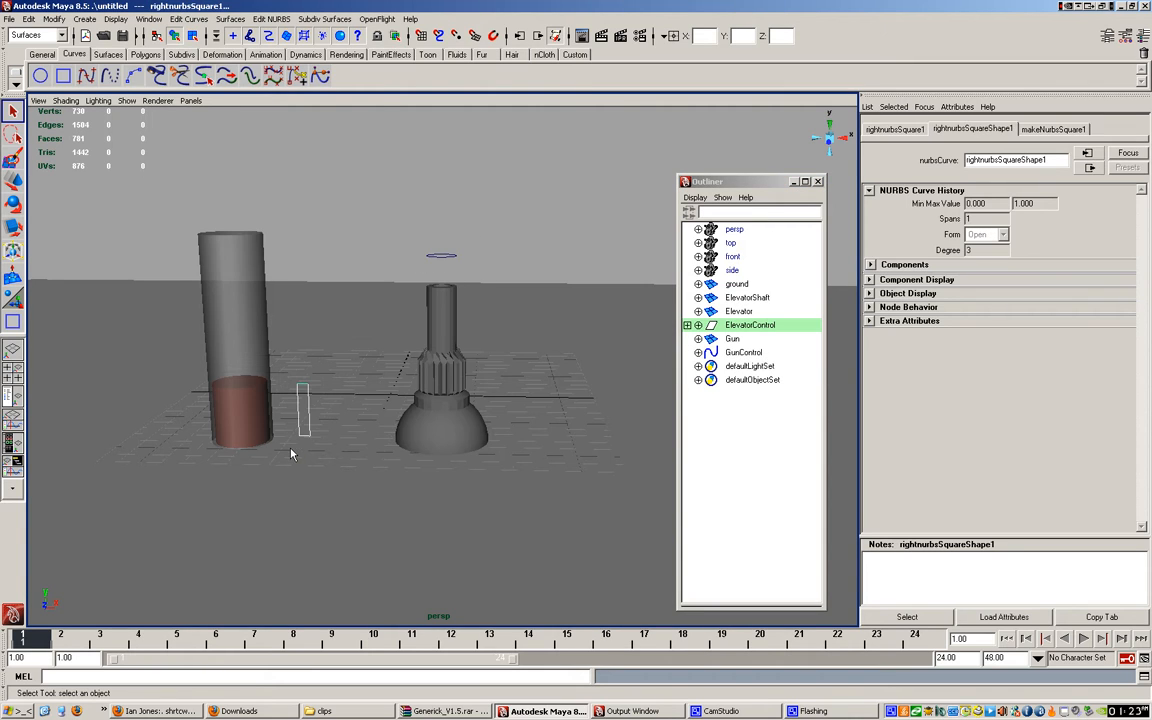
left_click(759, 327)
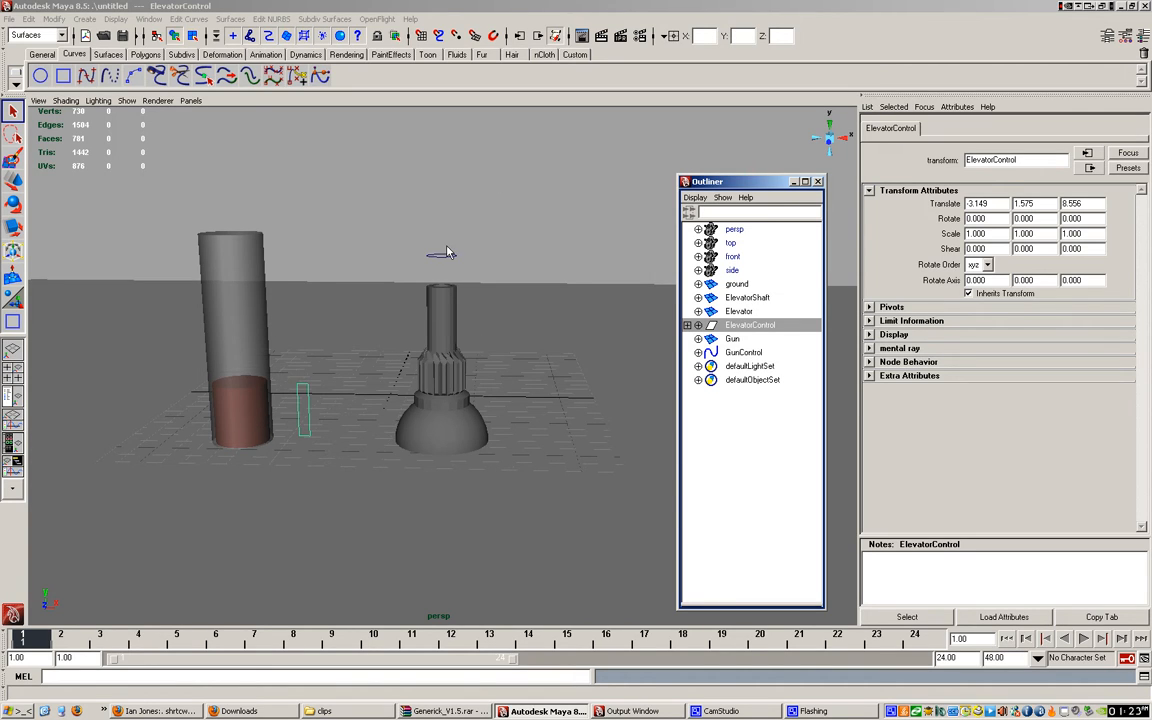
Step: Render the current perspective frame for a check and close the render
left_click(601, 35)
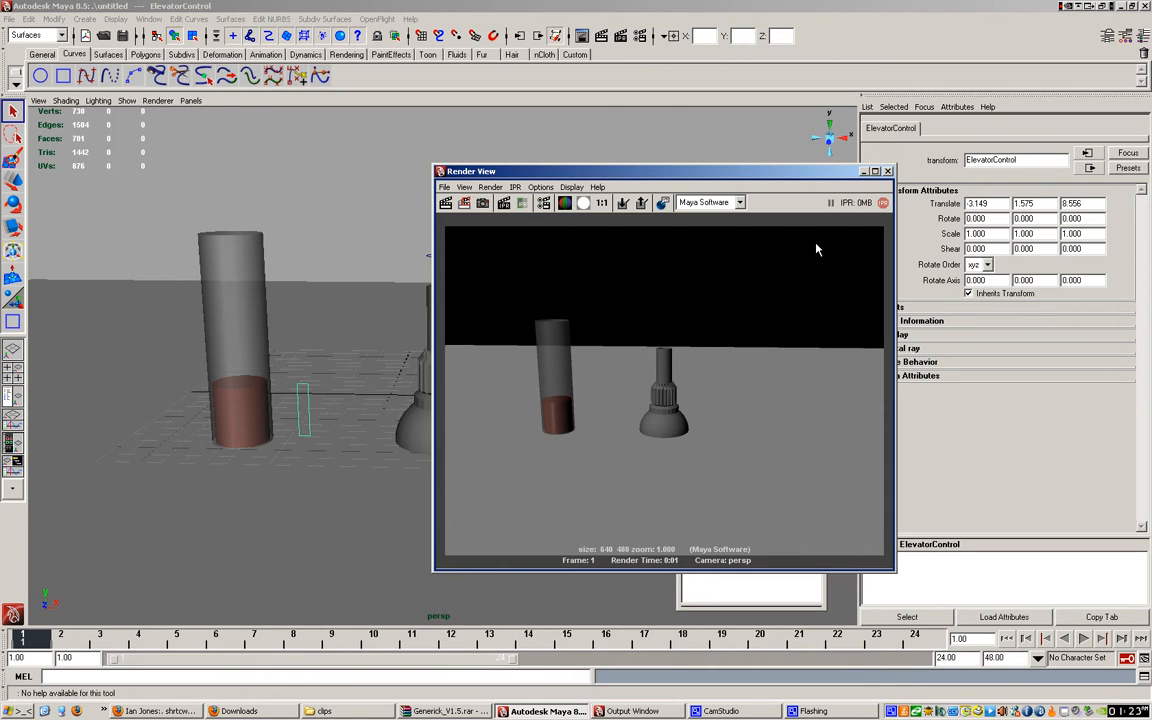
left_click(887, 171)
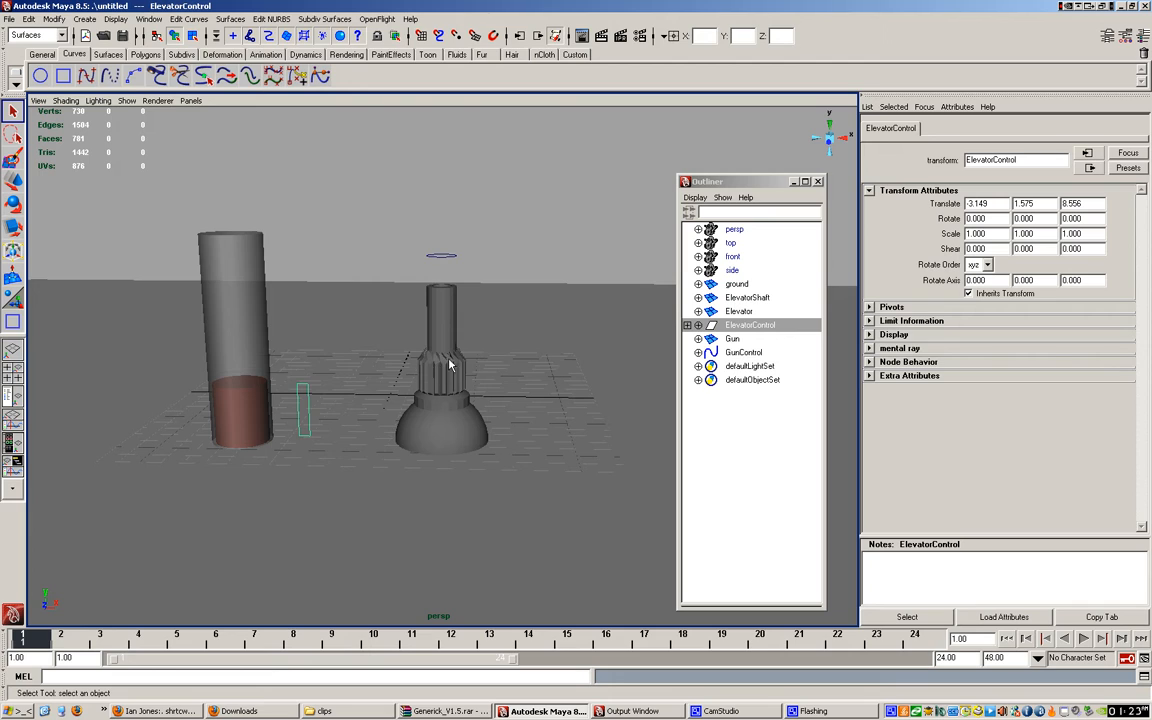
Step: Rotate the Gun mesh freehand by about -33° in X and -16° in Z, and undo the rotations
left_click(443, 329)
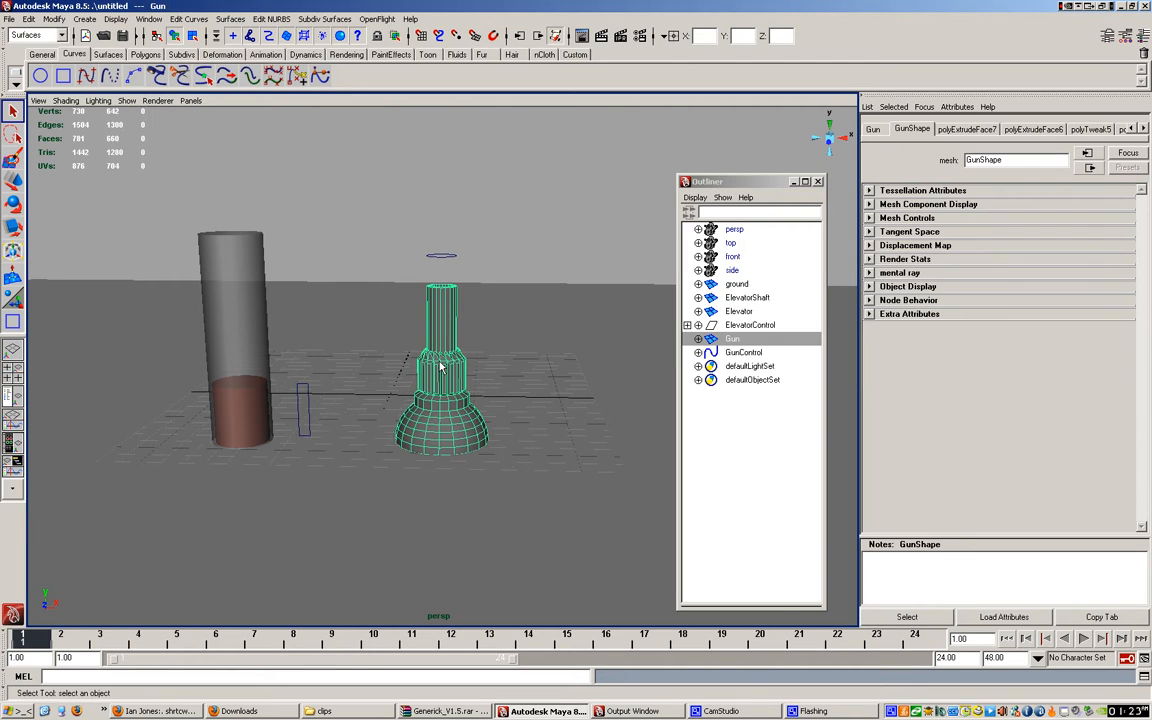
key("e")
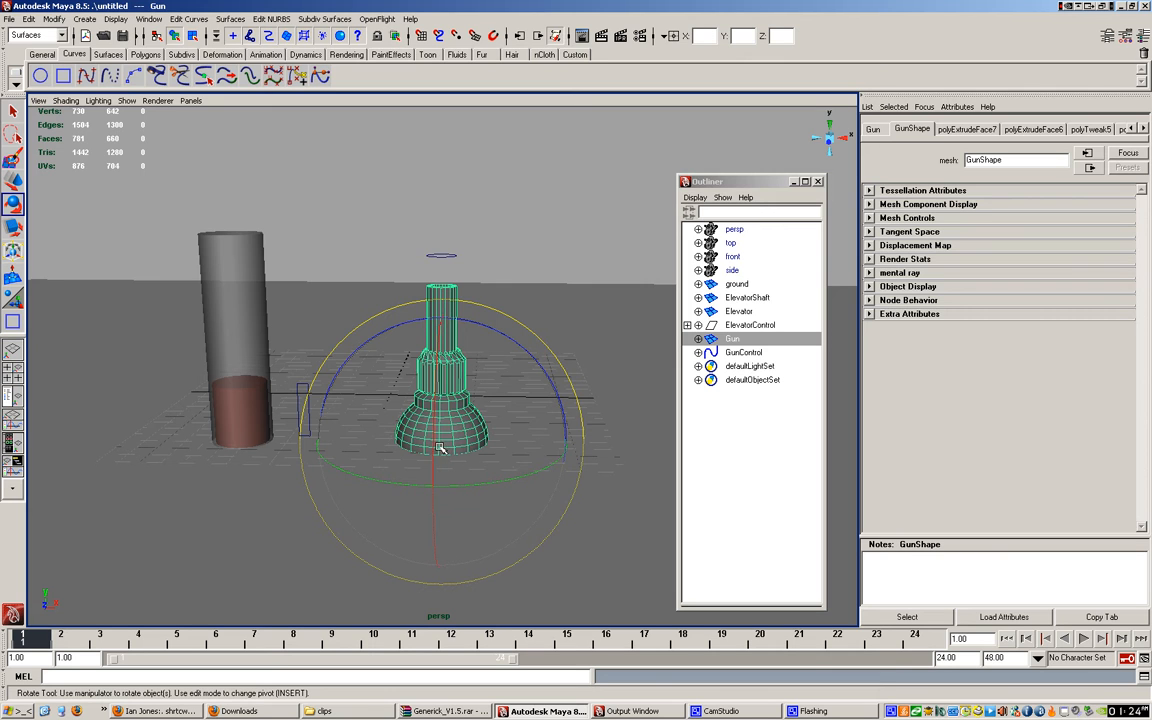
left_click_drag(445, 455, 502, 358, "alt")
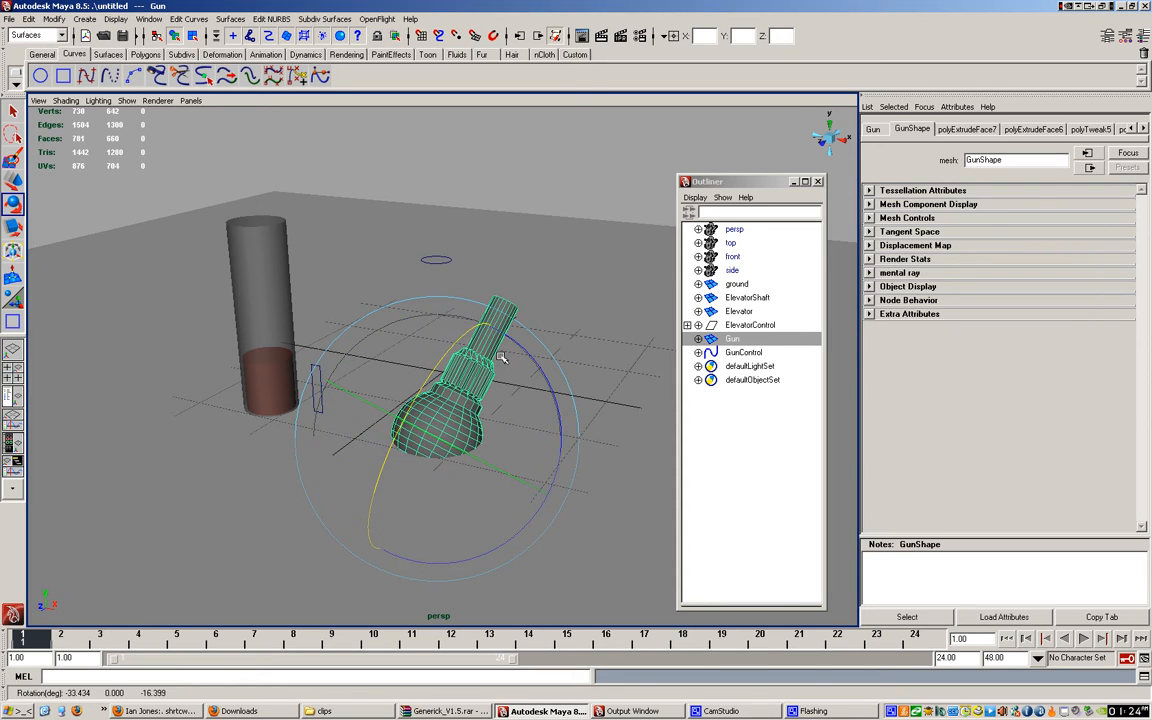
key("ctrl+z")
key("ctrl+z")
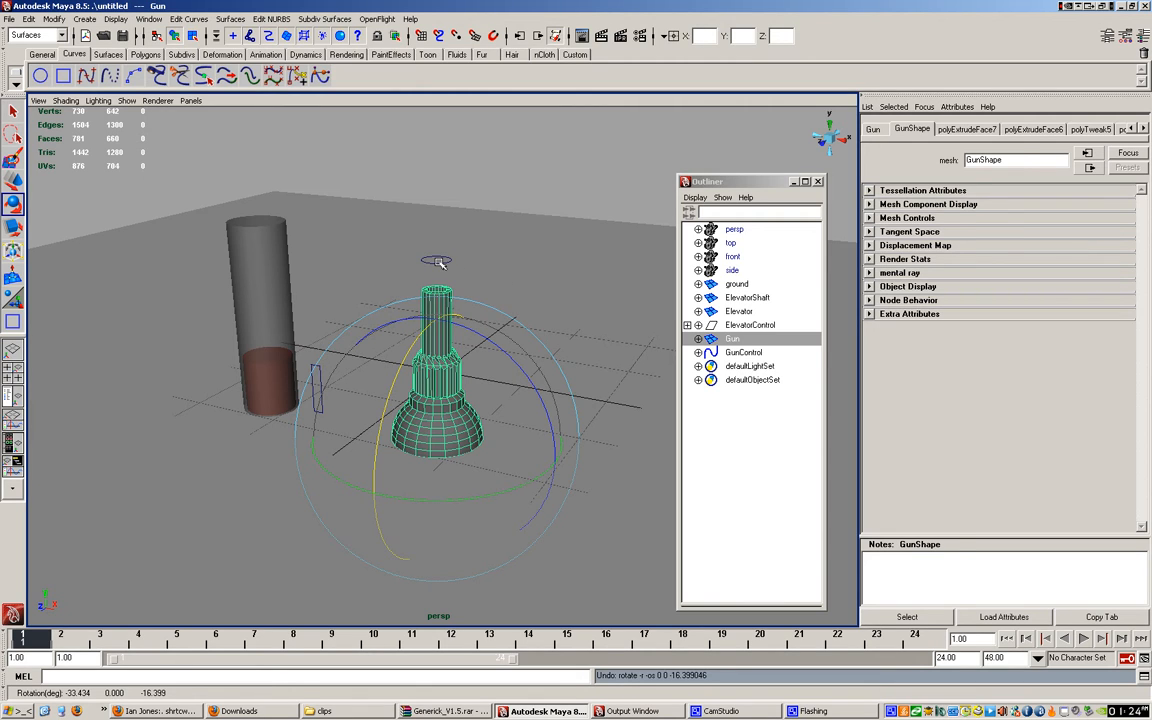
Step: Apply an Aim constraint that makes the Gun mesh follow the GunControl circle as its target
left_click(438, 262)
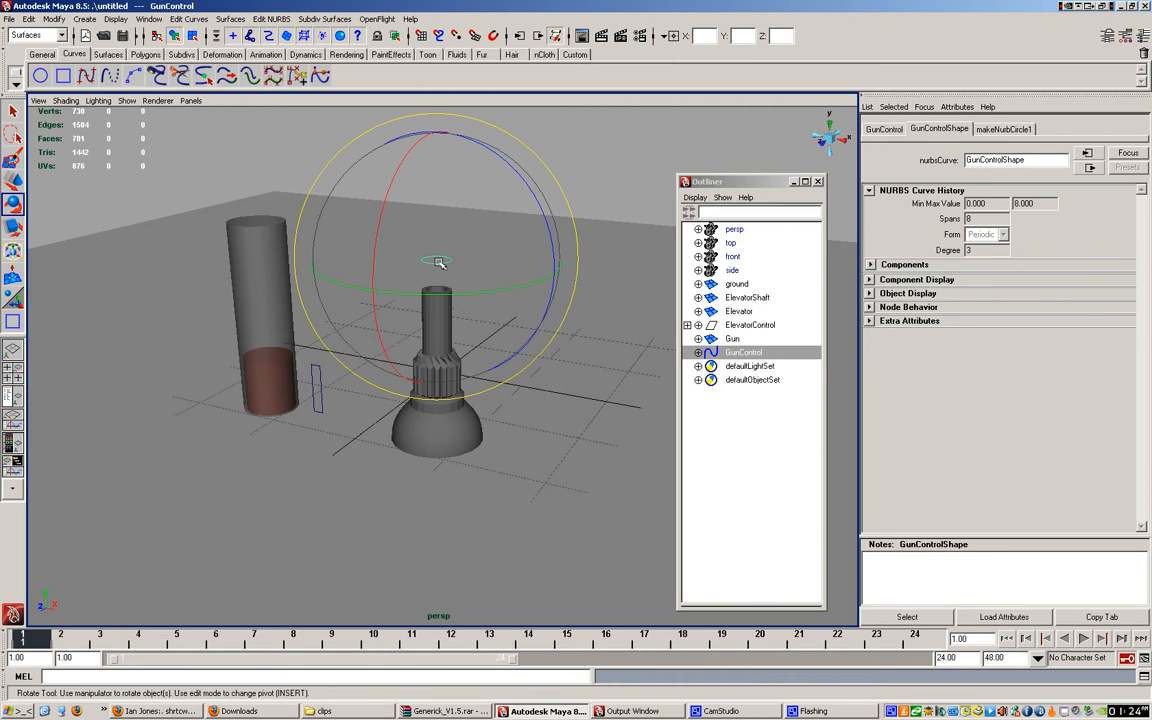
key("q")
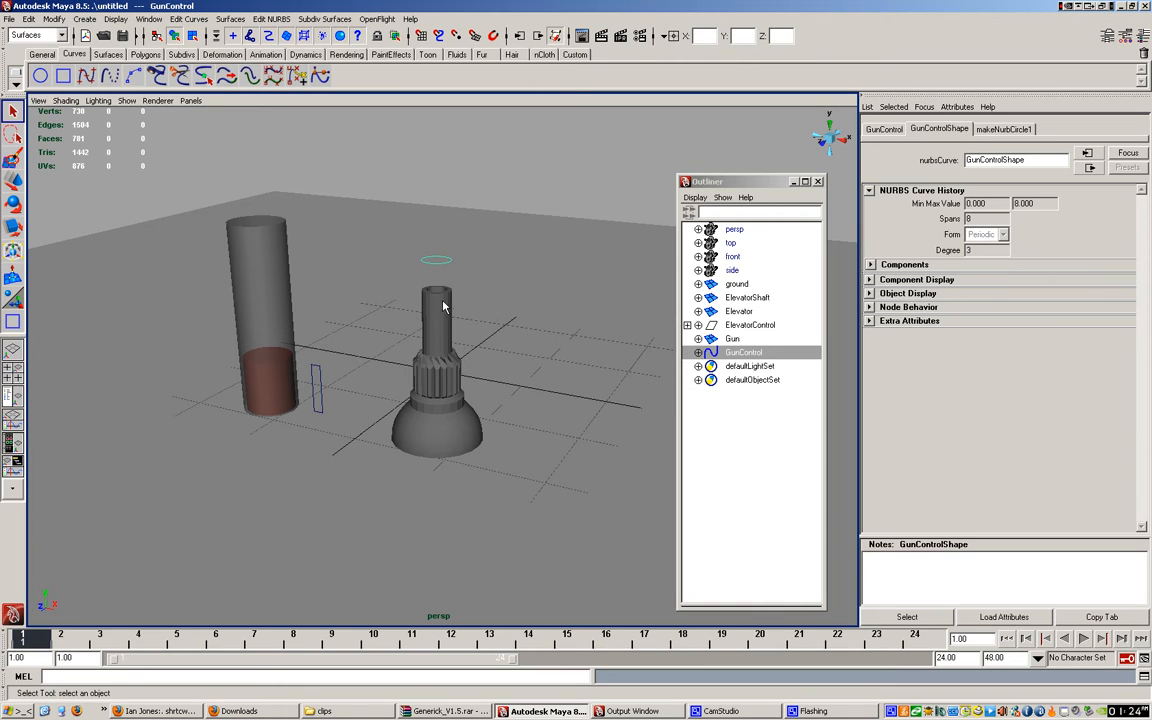
left_click(437, 338, "shift")
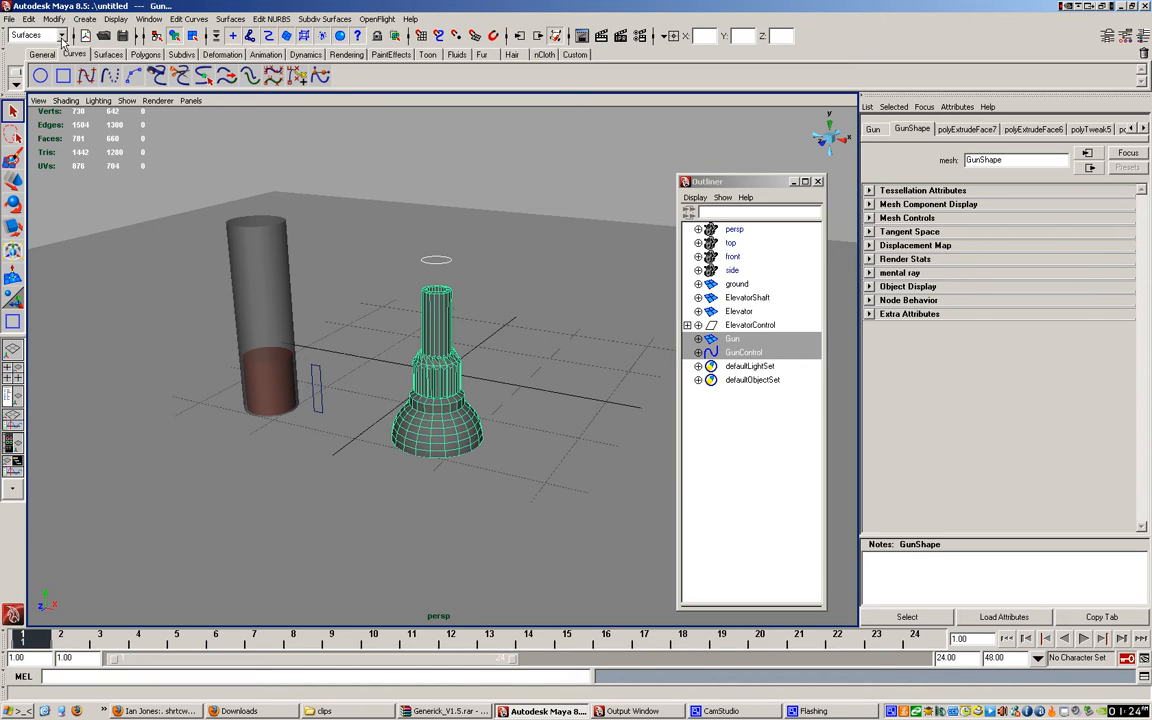
key("F3")
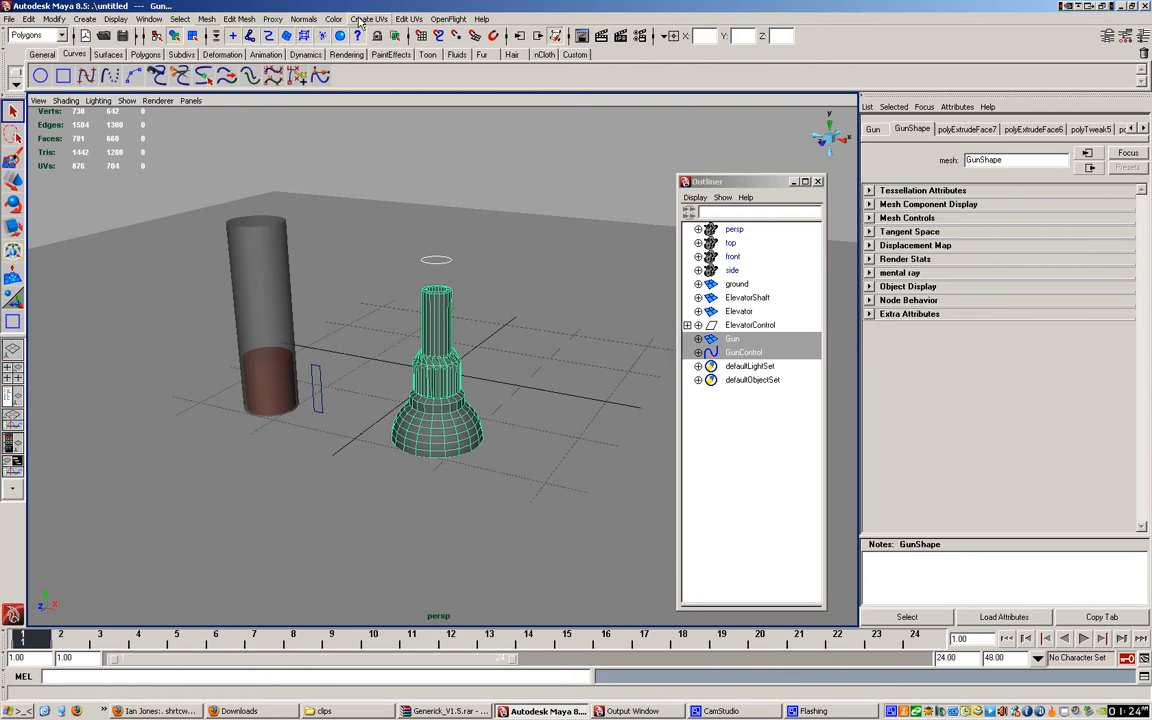
left_click(58, 35)
left_click(38, 47)
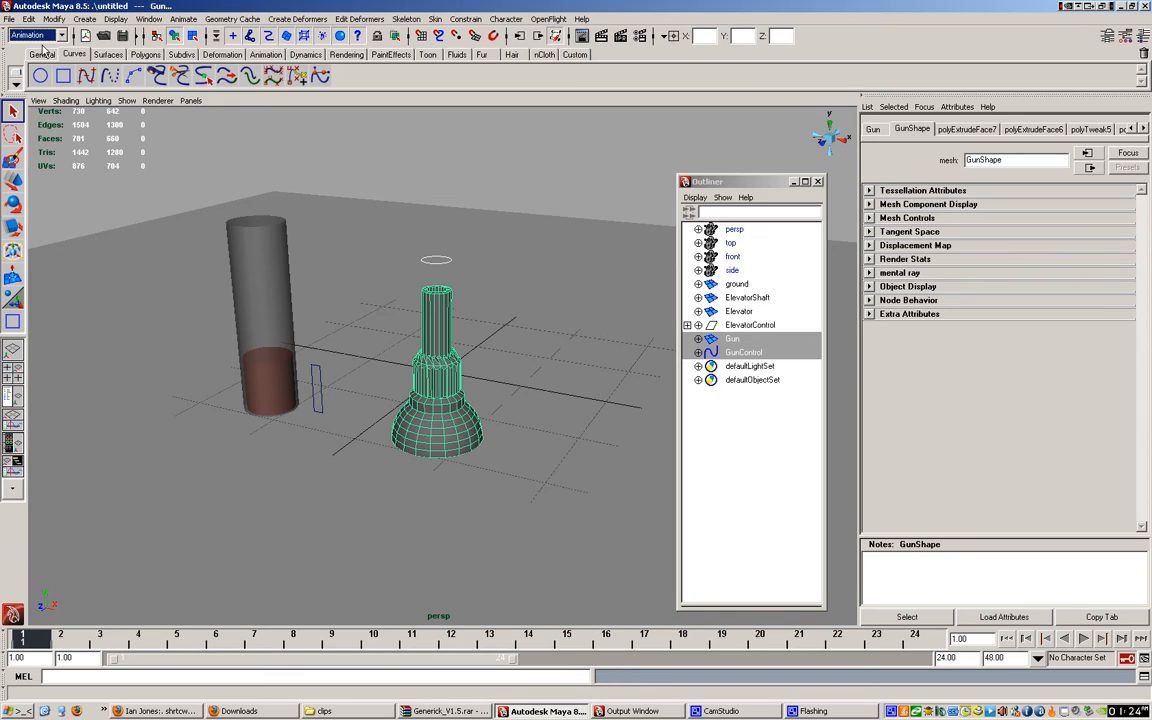
left_click(466, 20)
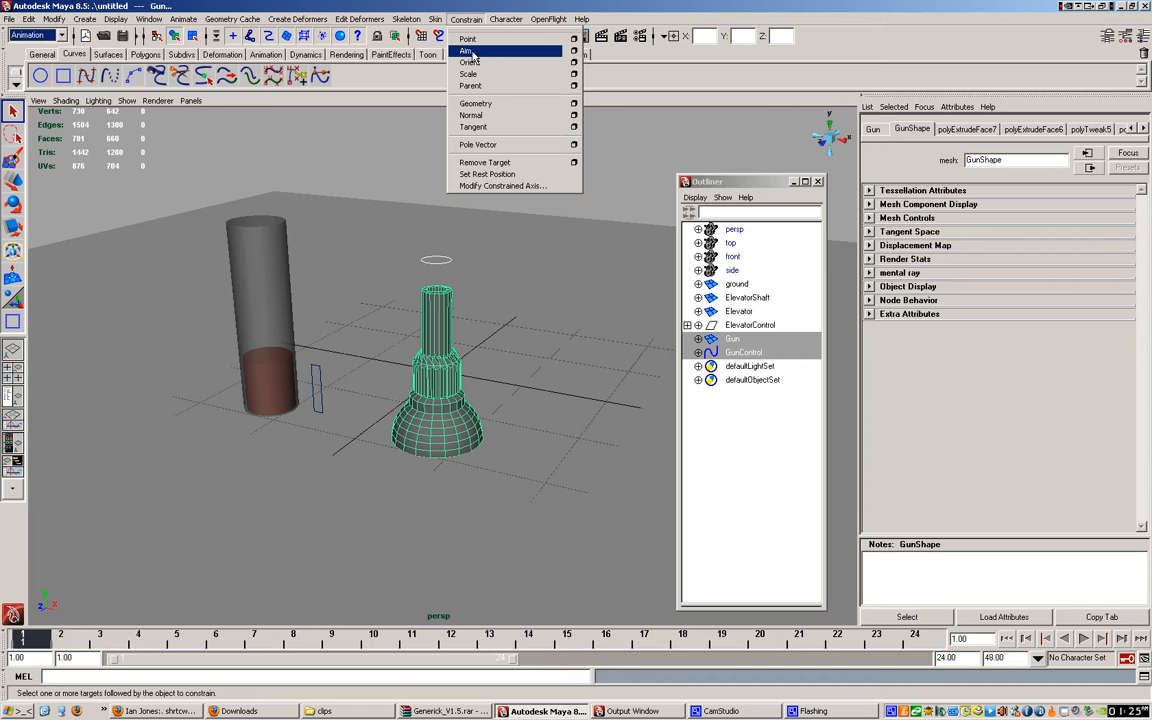
left_click(473, 52)
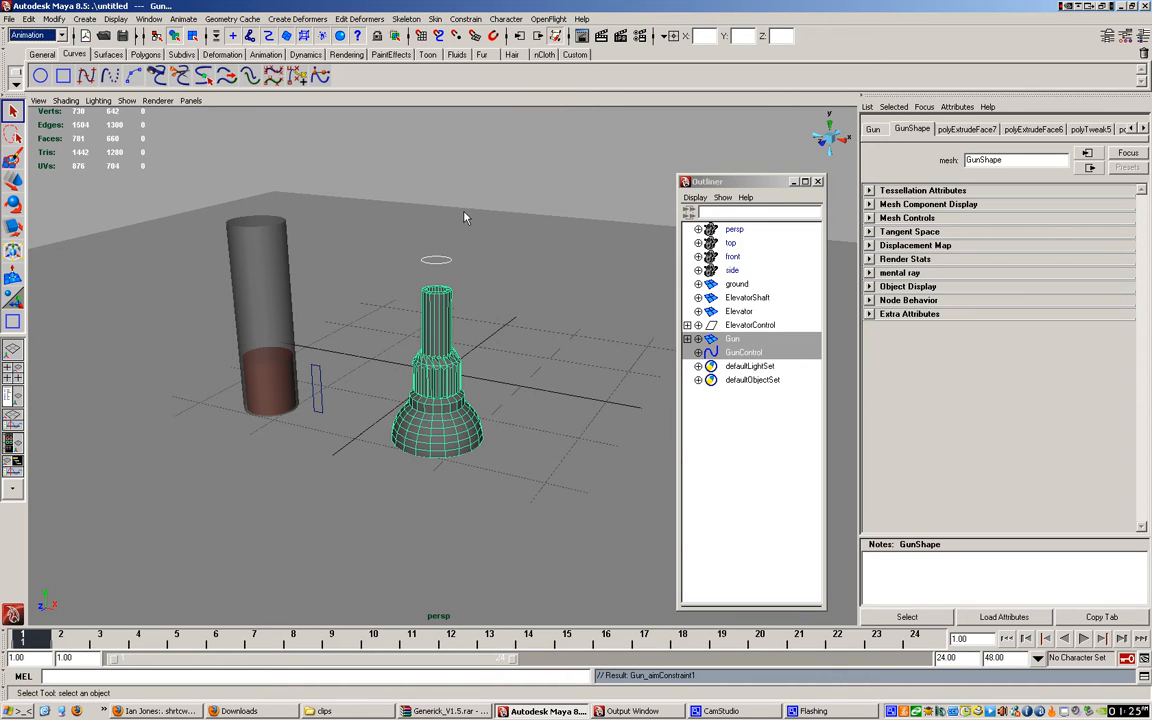
Step: Test the aim by moving the GunControl circle around, leaving it at about X 5.3, Y 14.5, Z 4.9
left_click(446, 256)
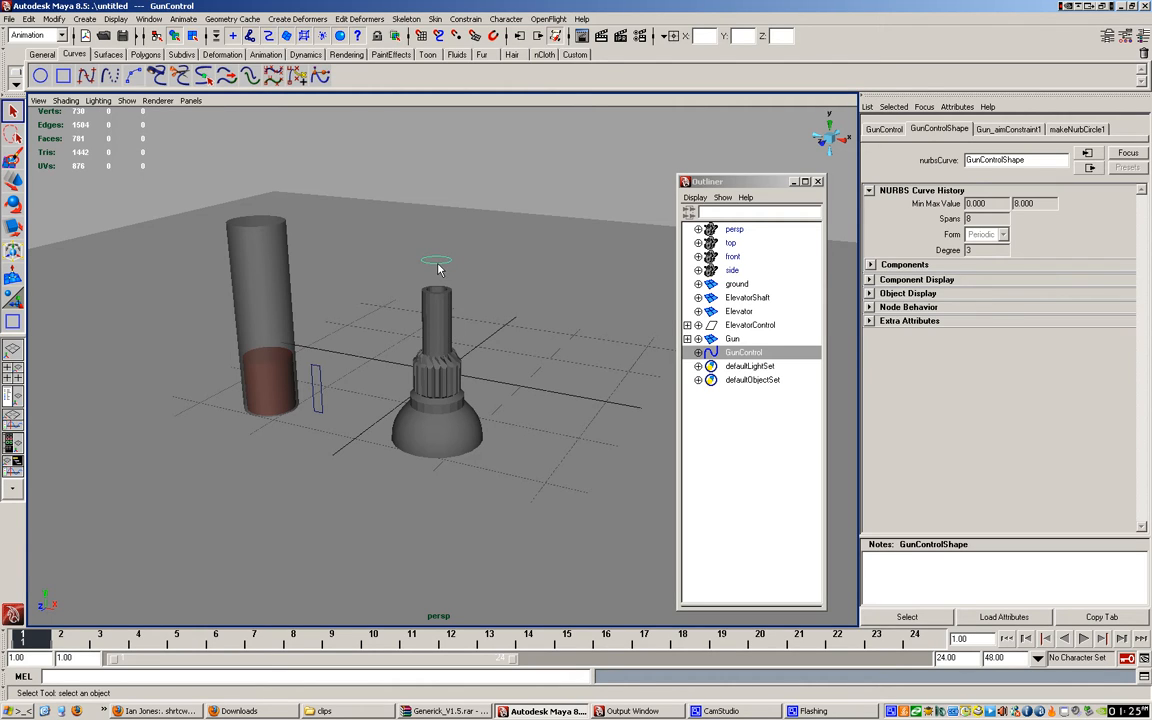
key("w")
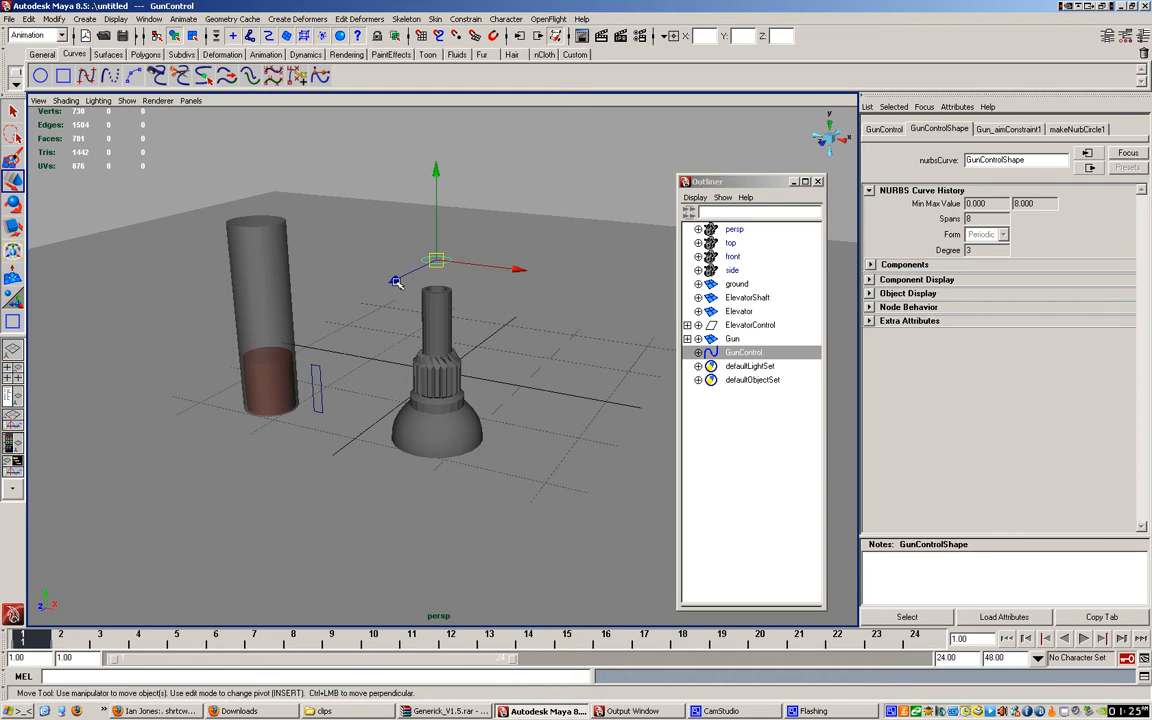
left_click_drag(401, 277, 422, 309)
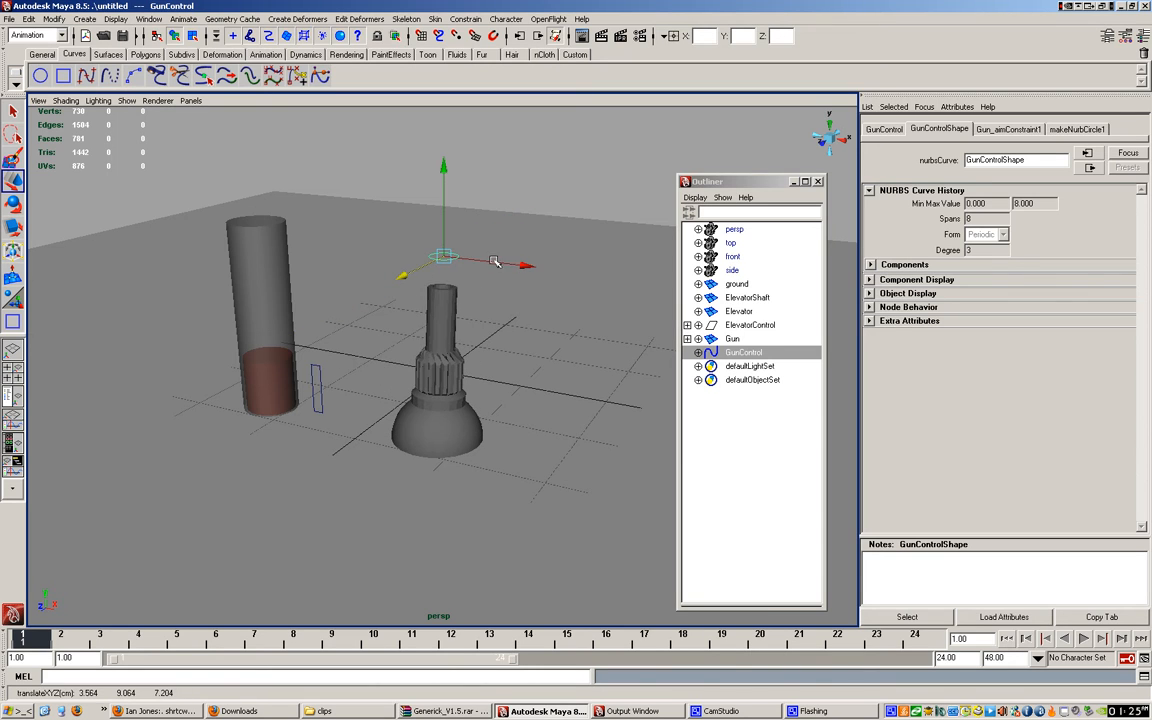
left_click_drag(516, 265, 537, 117)
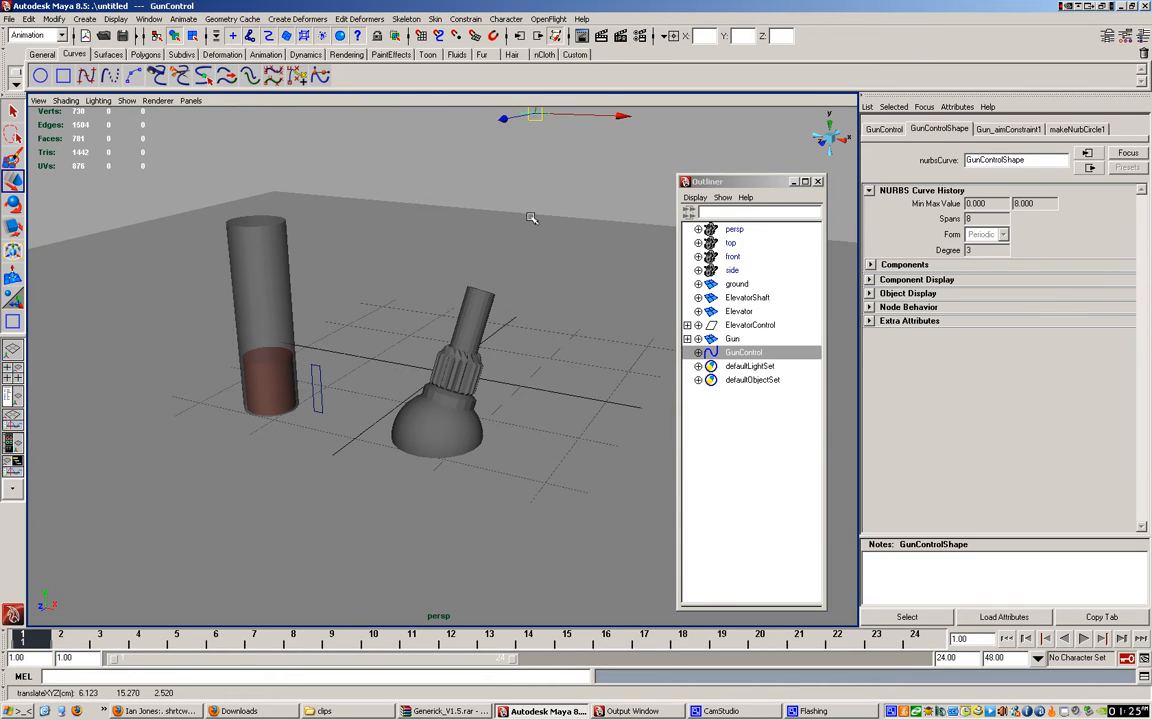
left_click_drag(475, 222, 433, 388, "alt")
left_click_drag(467, 160, 471, 87)
left_click_drag(467, 162, 428, 272)
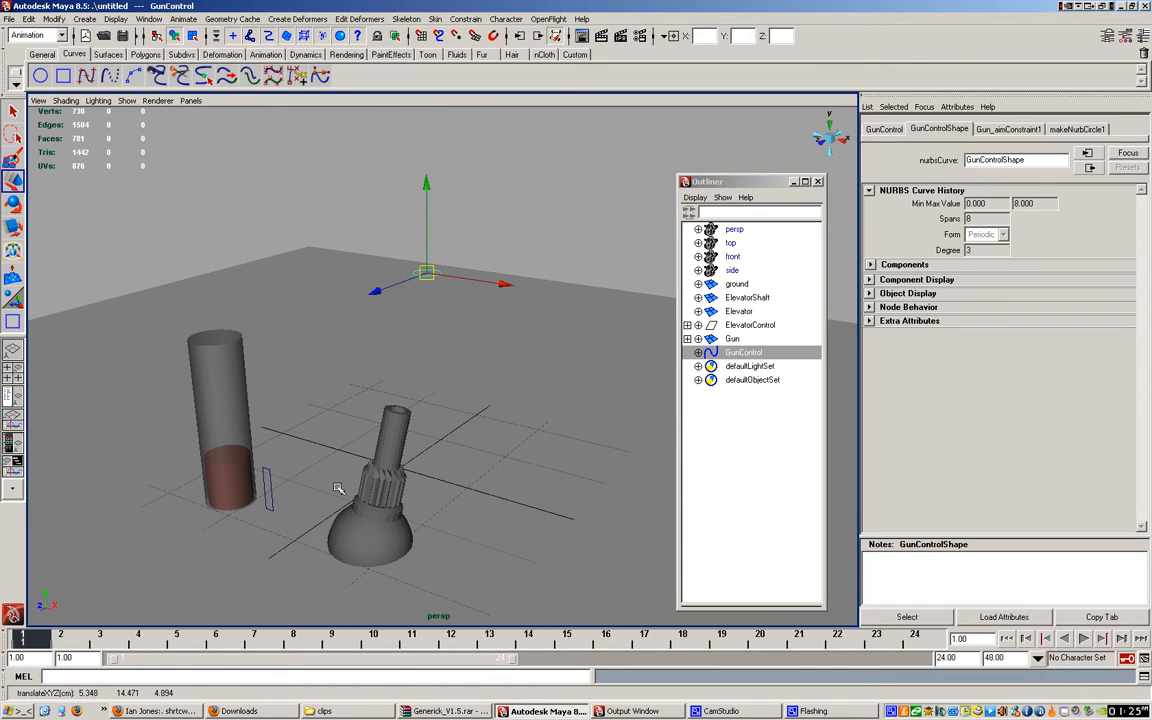
Step: Preview the Elevator's travel by raising it inside the ElevatorShaft to about Y 4.6, and undo the move
left_click_drag(337, 486, 425, 352, "alt")
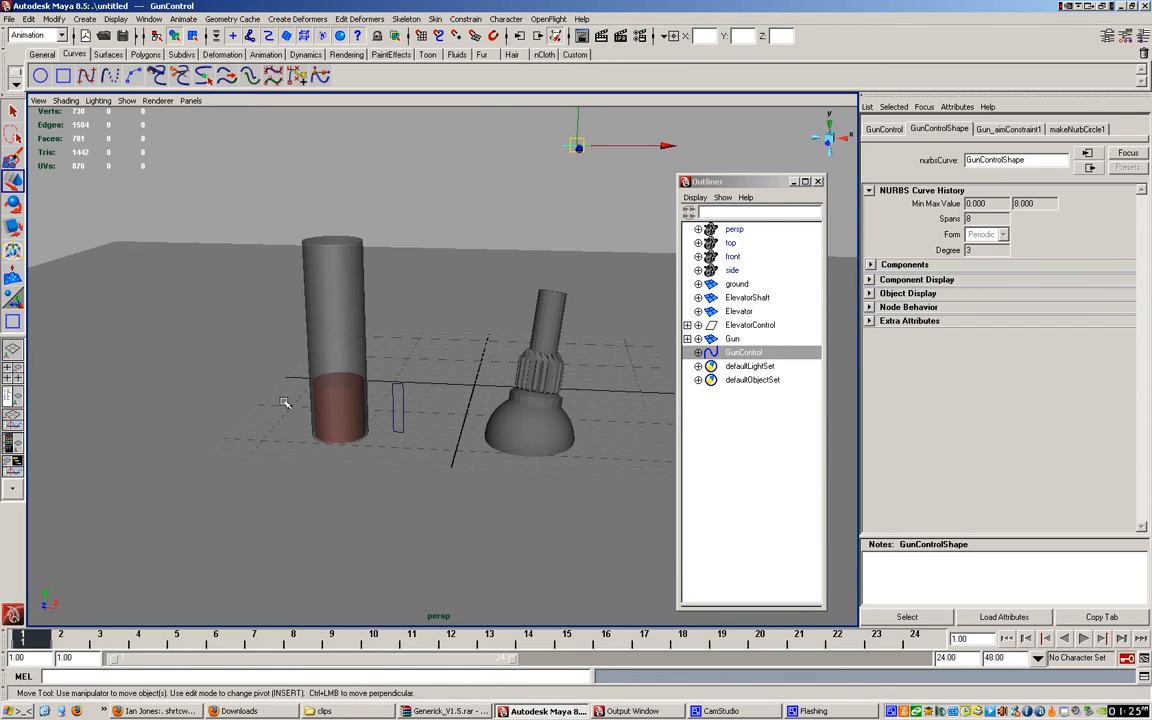
left_click_drag(399, 468, 396, 452, "alt")
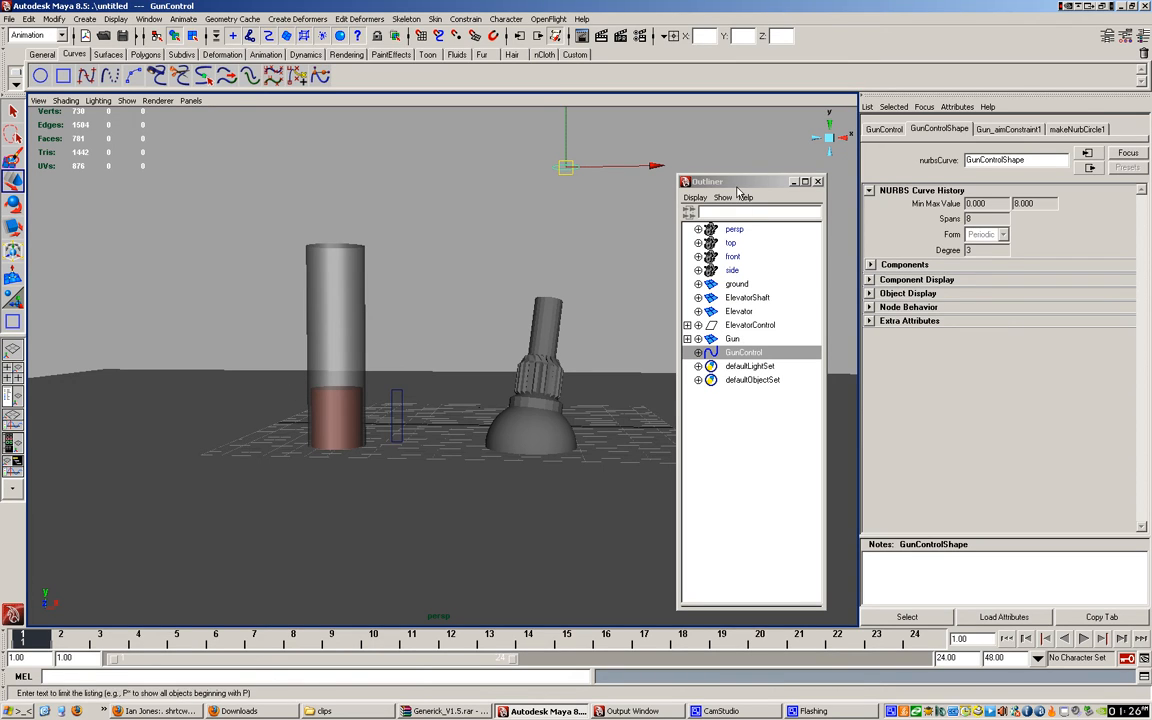
left_click(740, 326)
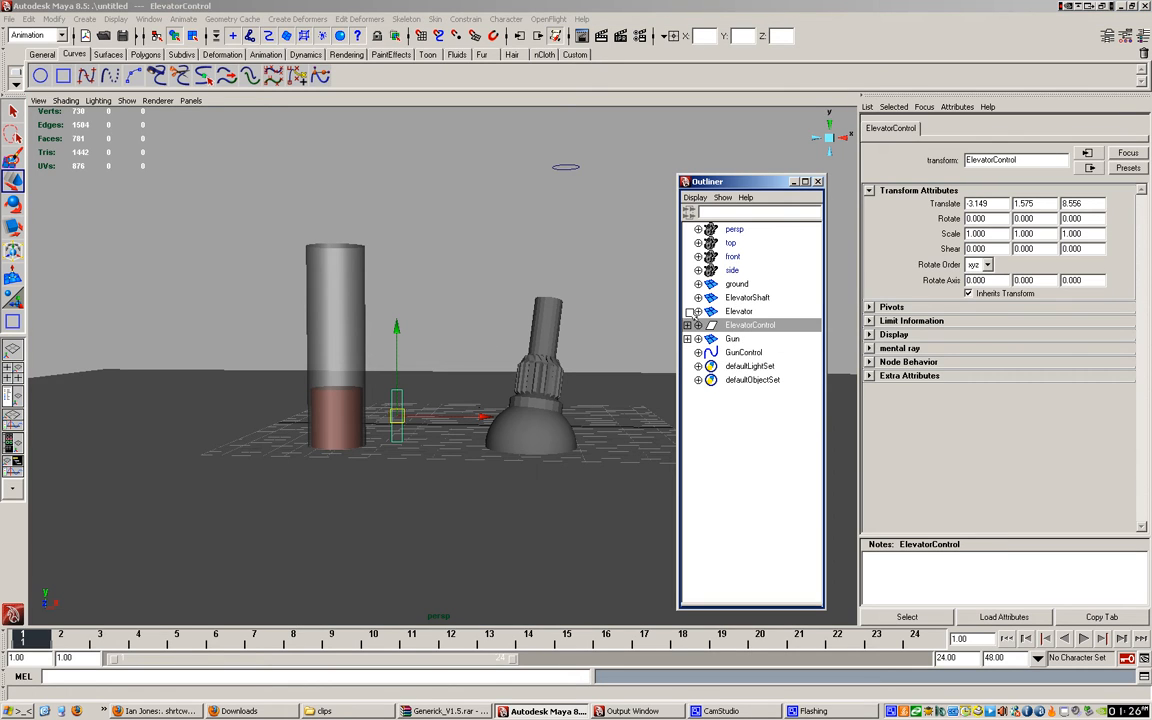
left_click_drag(334, 338, 348, 362)
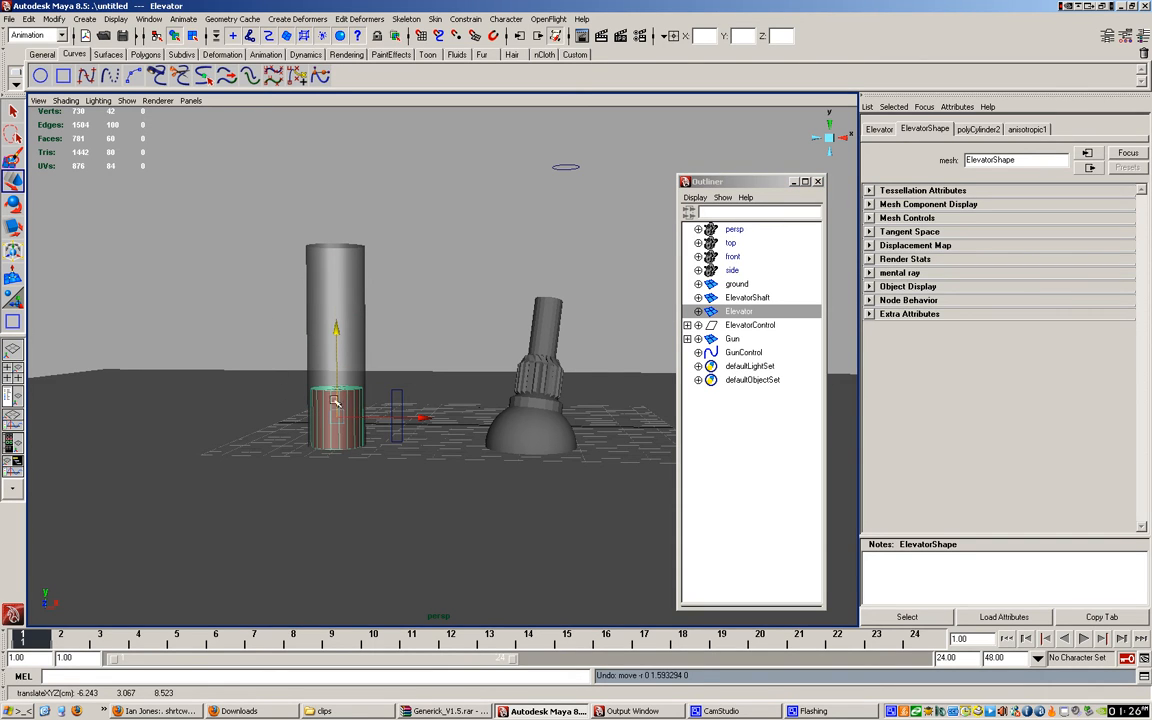
left_click_drag(250, 352, 376, 436)
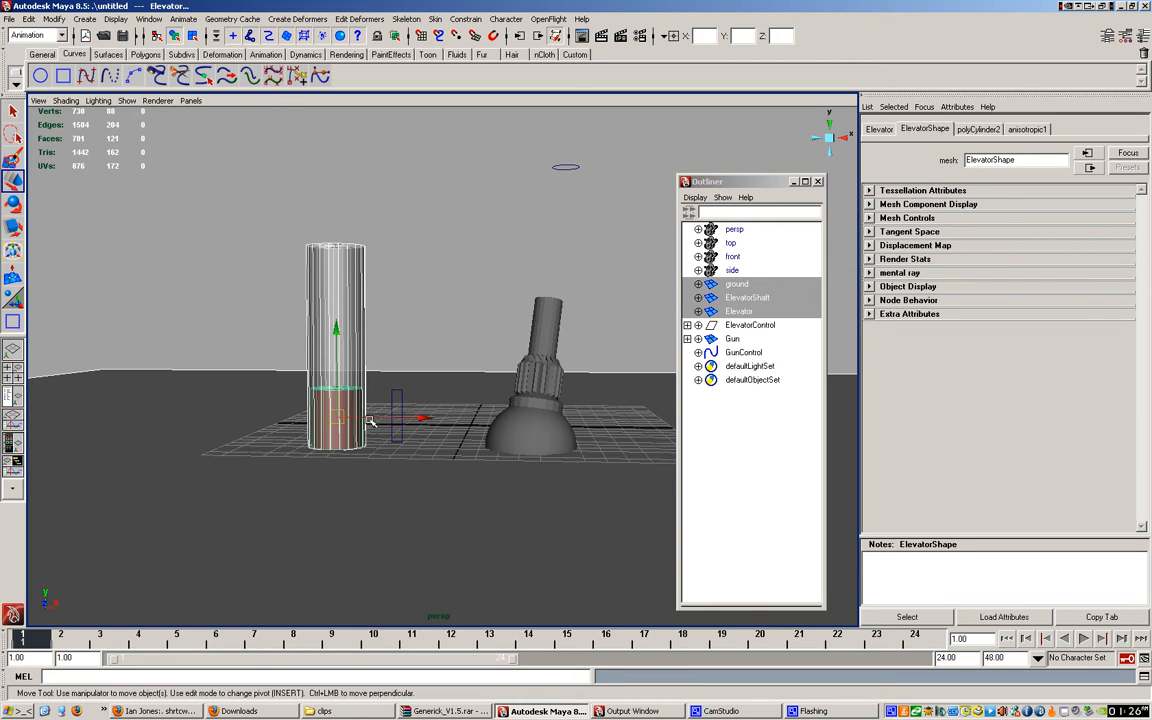
left_click(226, 485, "shift")
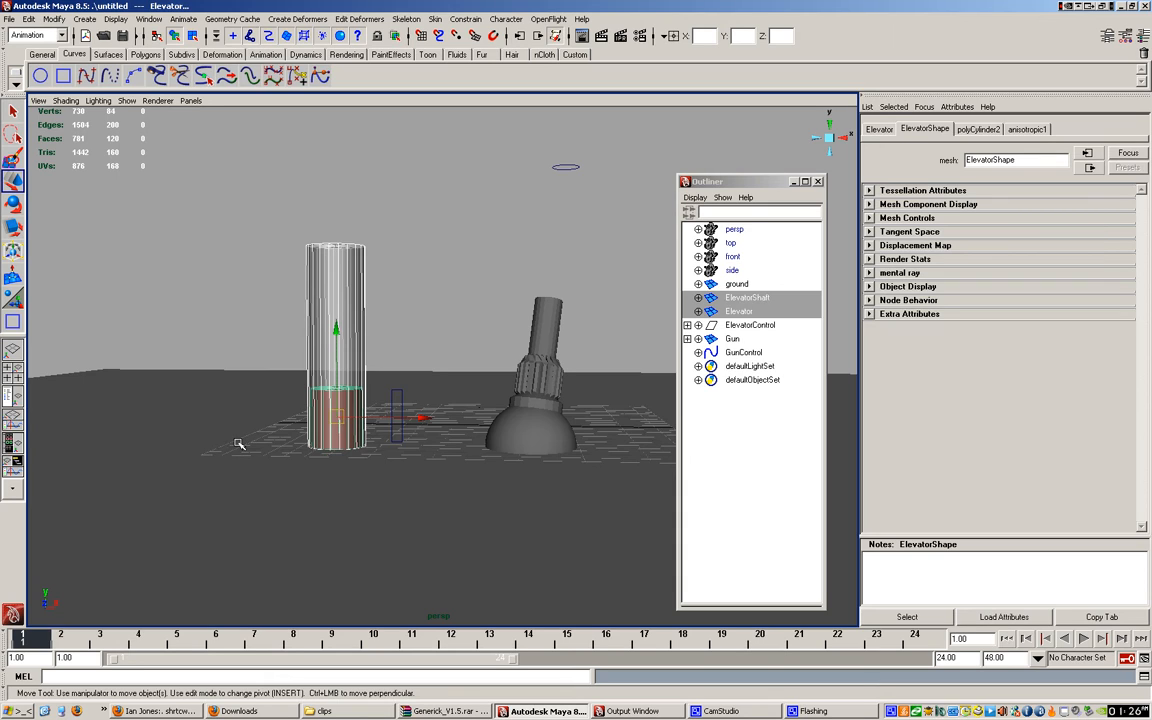
left_click(330, 308, "shift")
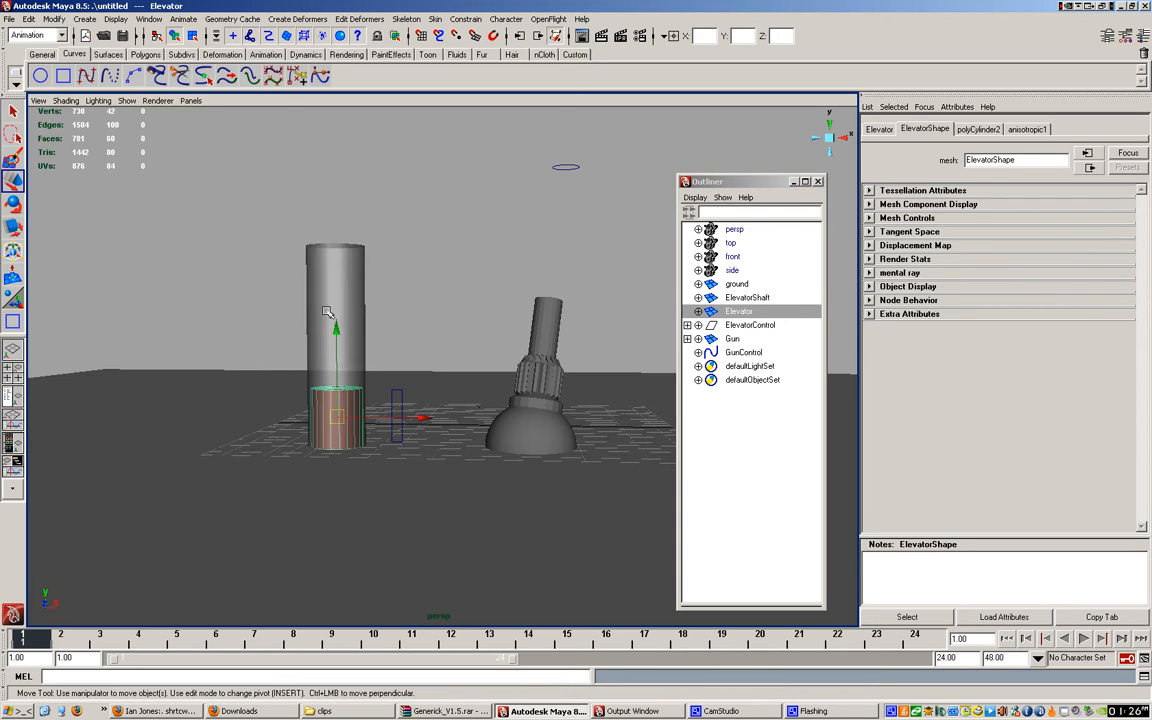
left_click_drag(336, 330, 340, 268)
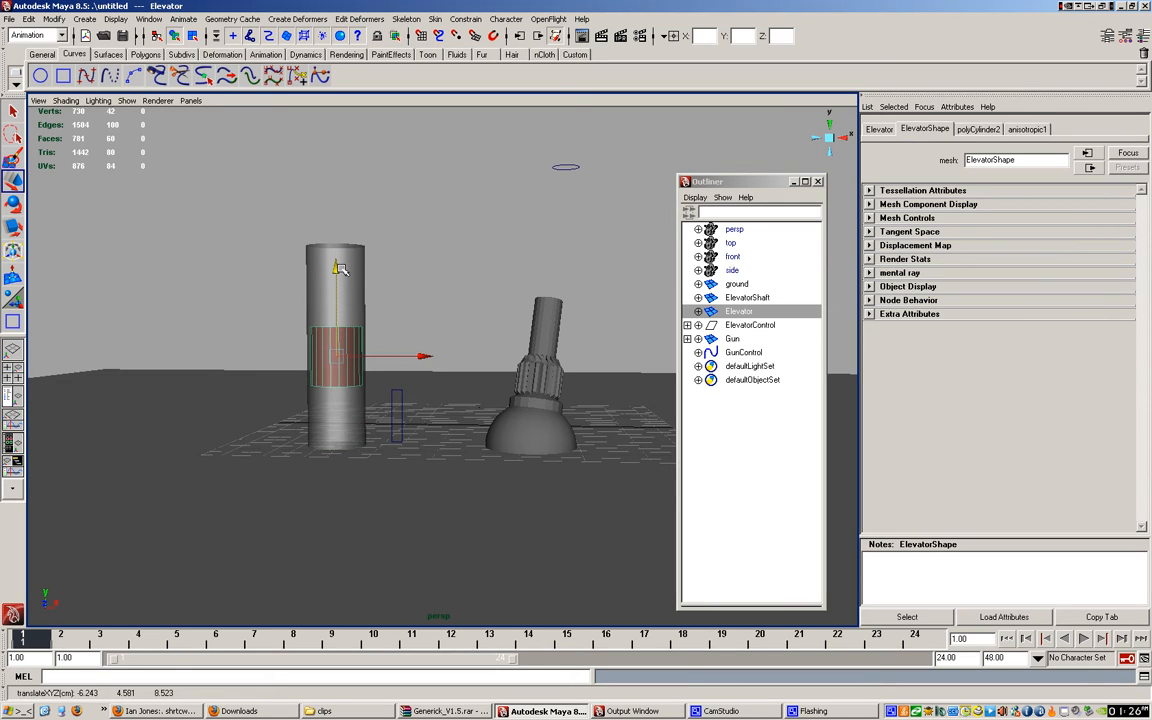
key("ctrl+z")
key("ctrl+z")
key("ctrl+z")
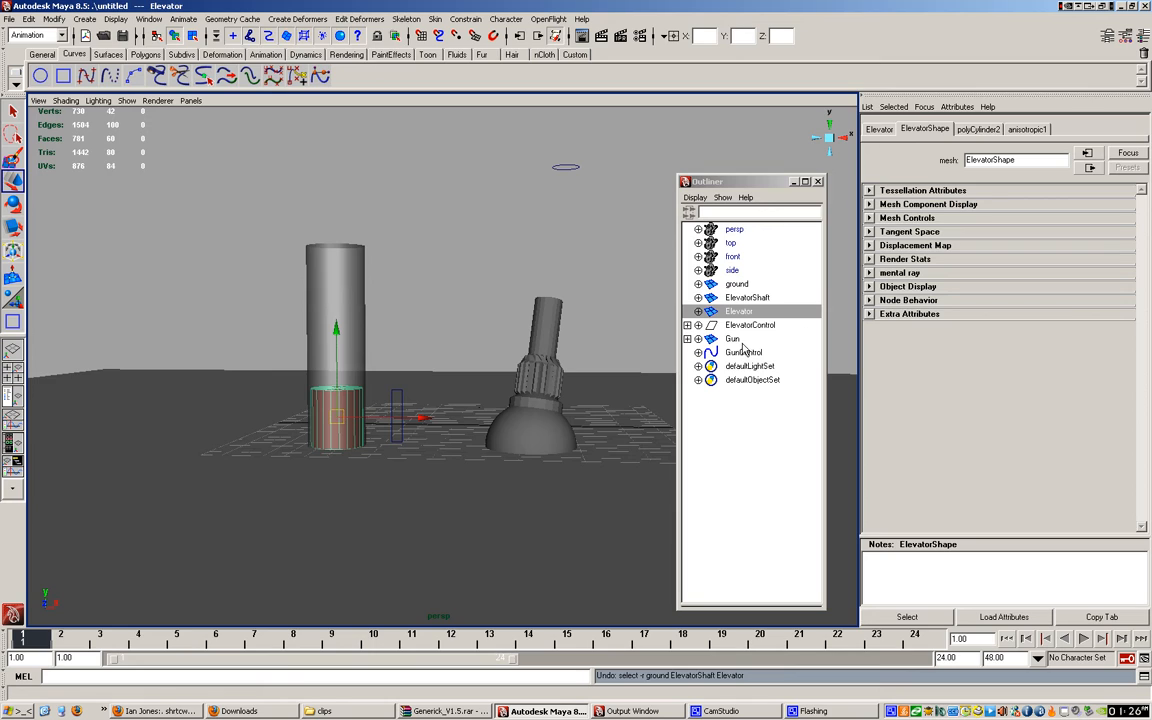
Step: Examine which curves make up the ElevatorControl square by selecting its sides and listing the group's members in the Outliner
left_click(400, 404)
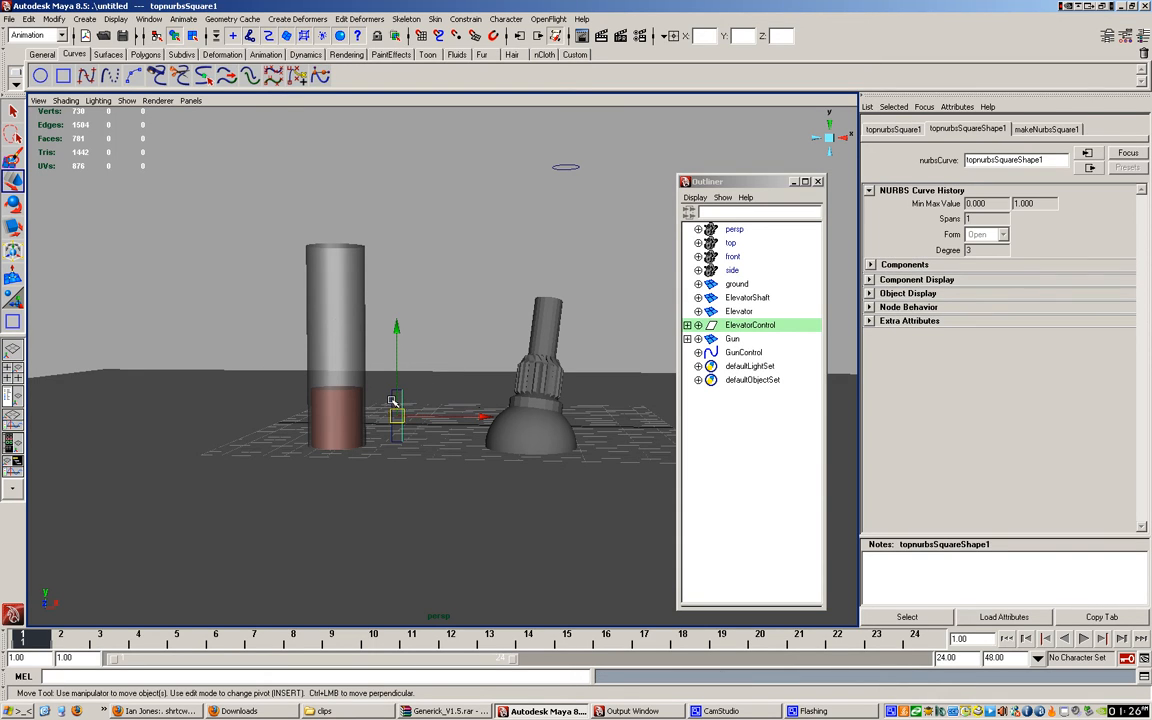
left_click(395, 405)
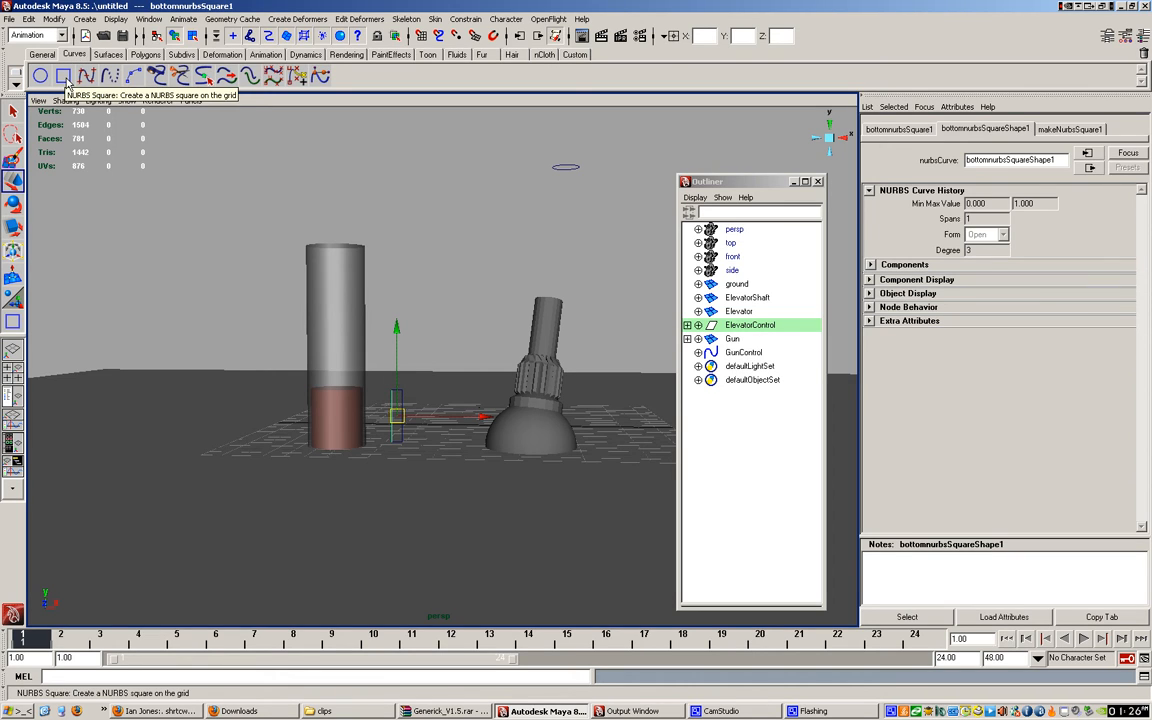
left_click(398, 395)
left_click(390, 393)
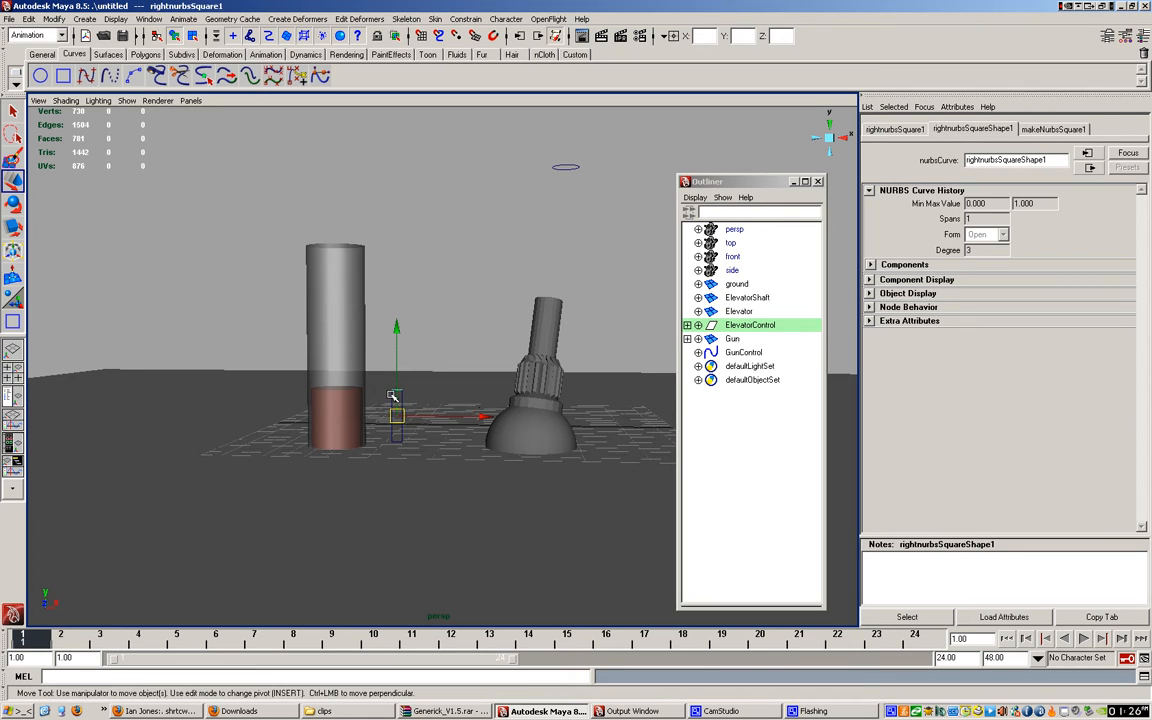
left_click(393, 396)
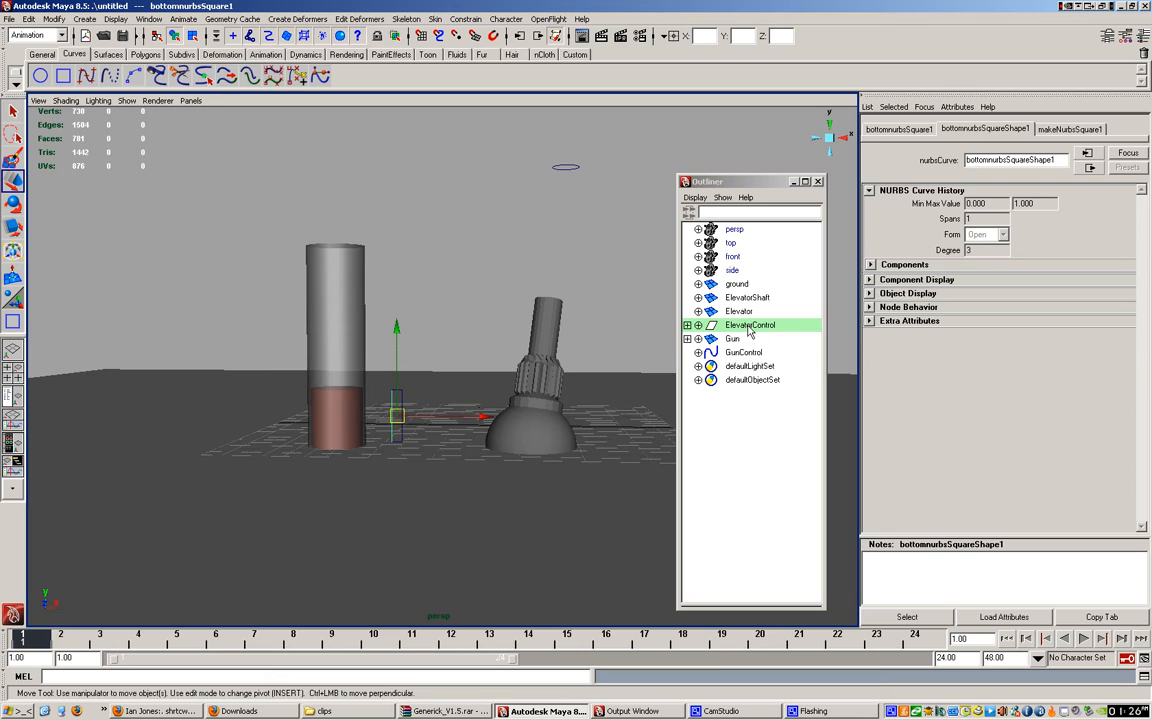
left_click(687, 325)
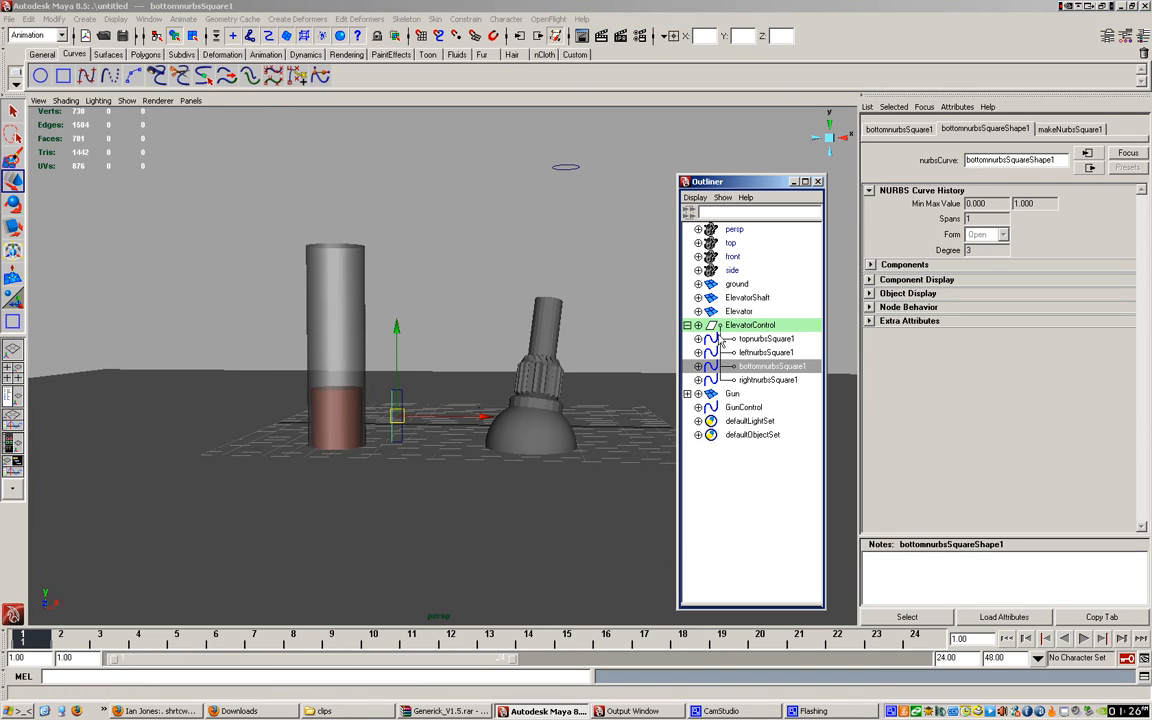
left_click(750, 340)
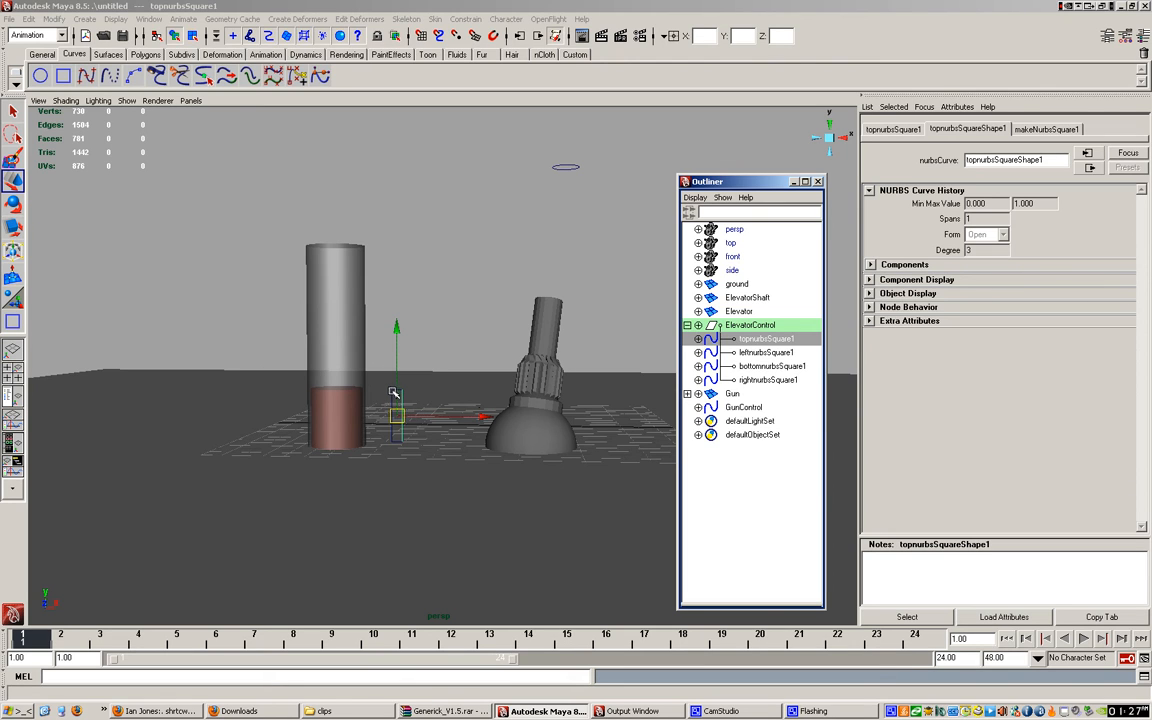
left_click(352, 350)
Step: Delete the rightnurbsSquare1, bottomnurbsSquare1 and leftnurbsSquare1 curves from the ElevatorControl group
left_click(393, 392)
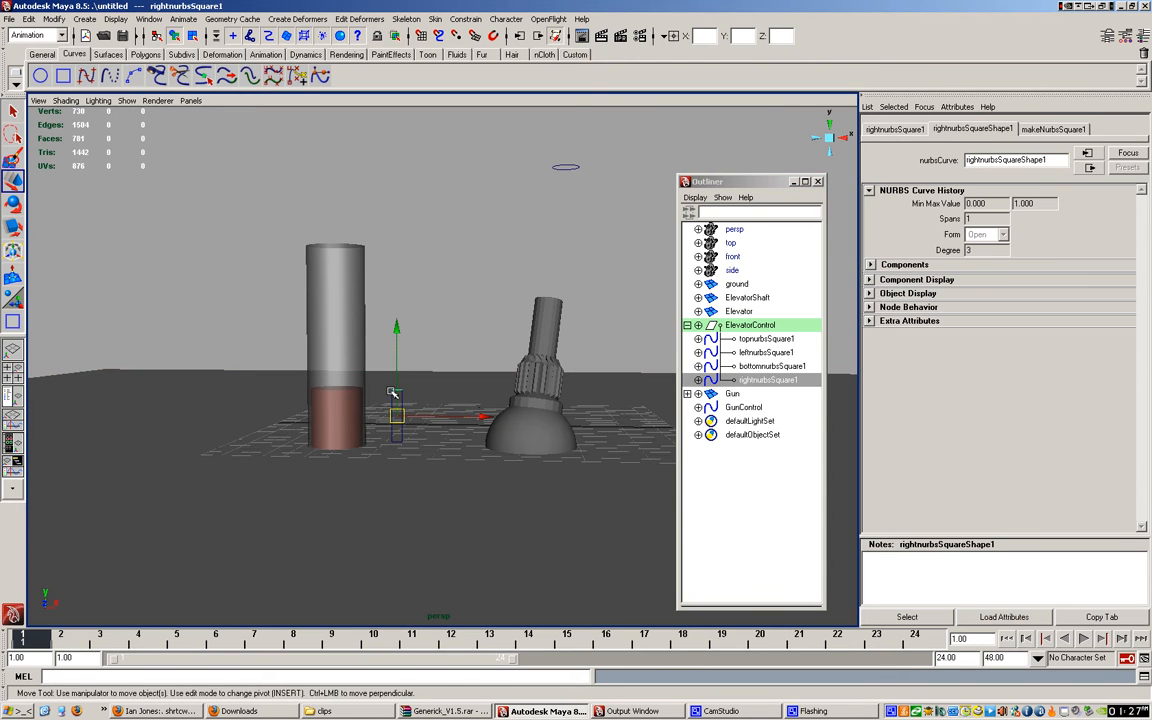
key("Delete")
left_click(392, 397)
key("Delete")
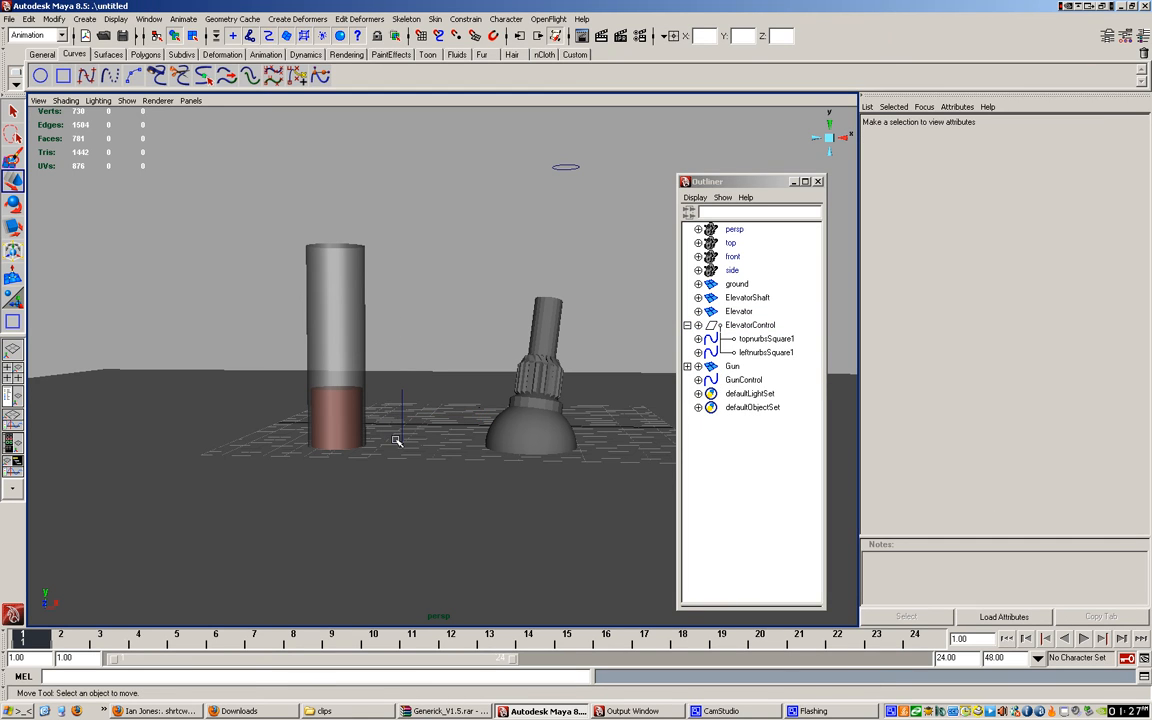
left_click(398, 412)
key("Delete")
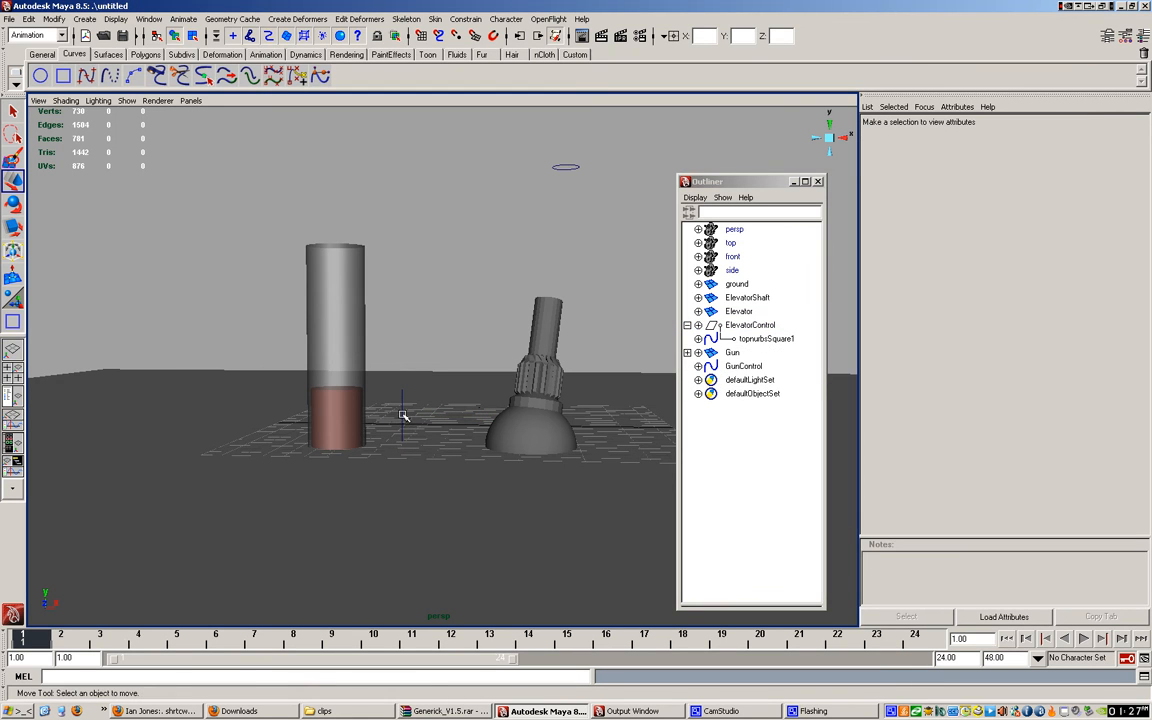
Step: Move topnurbsSquare1 out of the ElevatorControl group in the Outliner, and delete the empty group
left_click(403, 413)
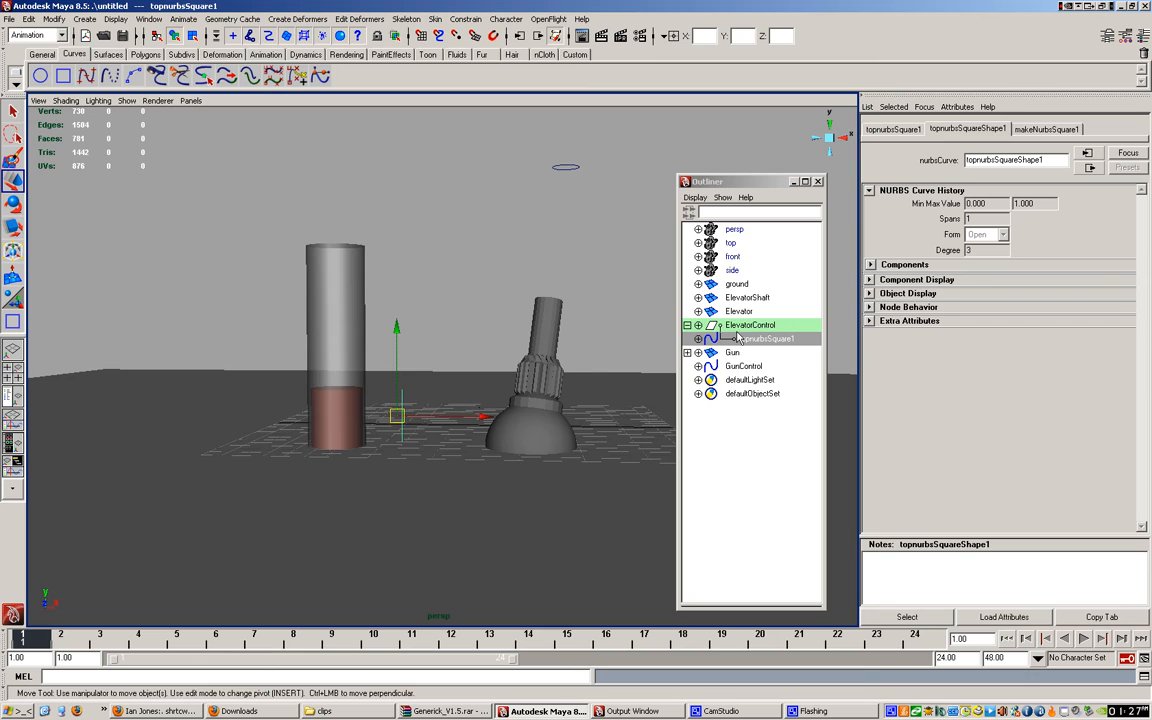
middle_click_drag(752, 340, 740, 332)
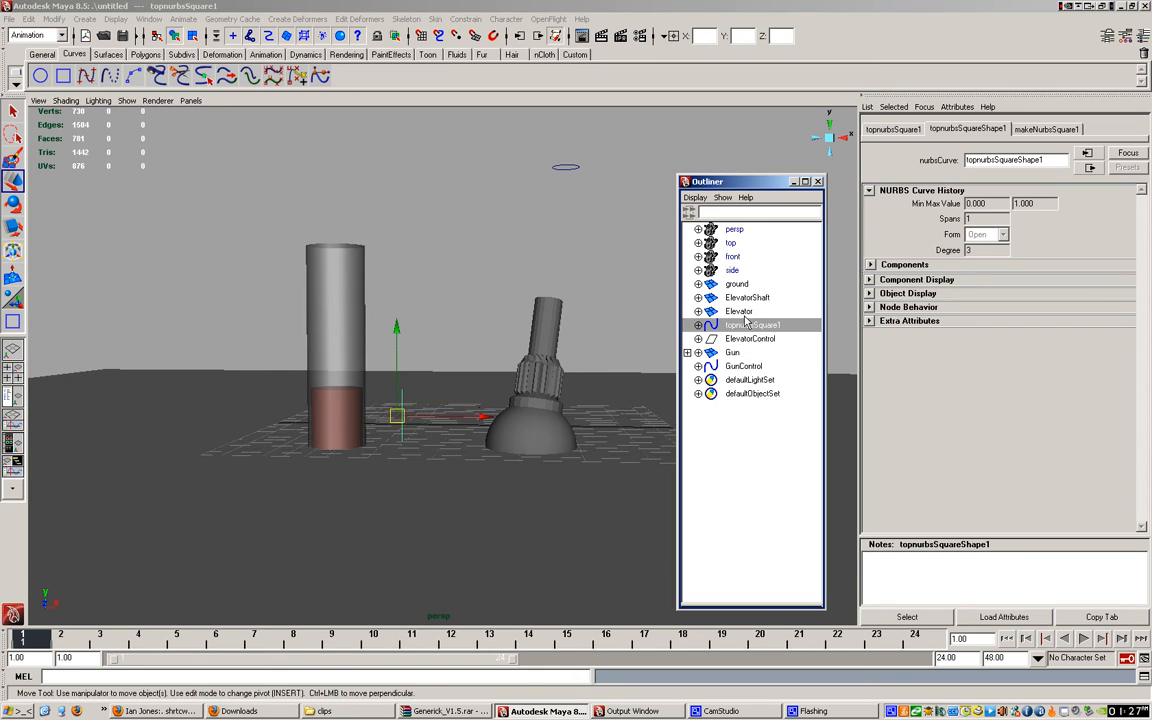
left_click(741, 339)
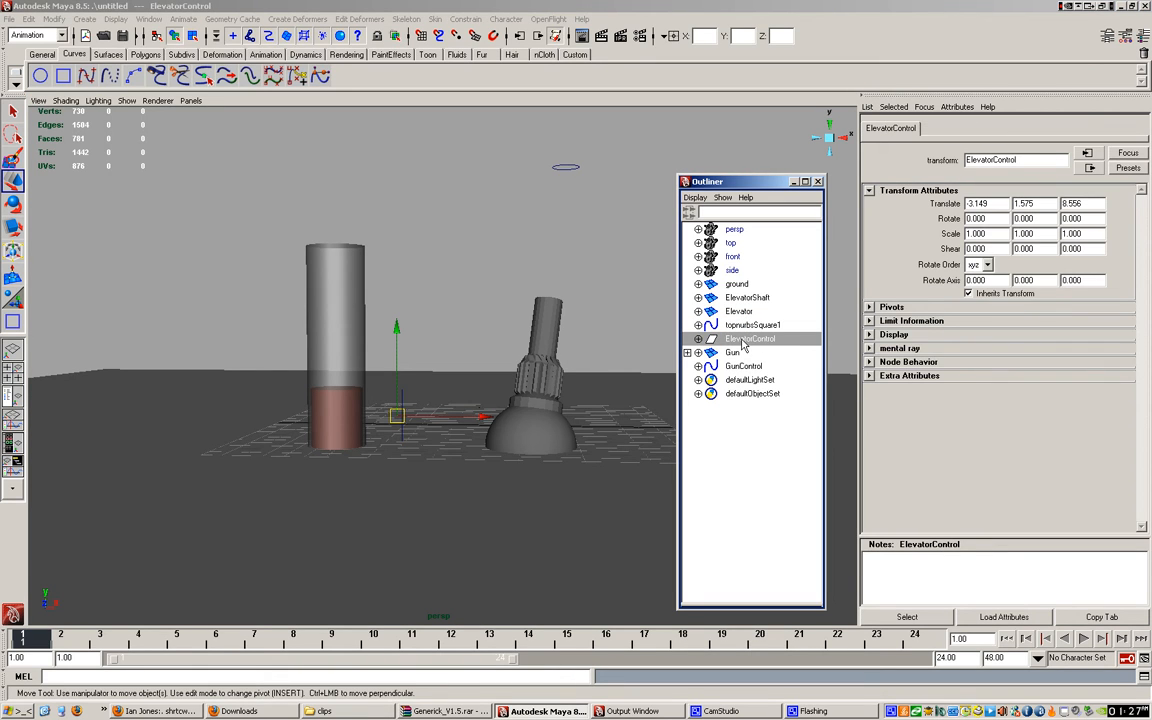
key("Delete")
Step: Rename the topnurbsSquare1 curve as ElevatorContrl in the Outliner
double_click(740, 325)
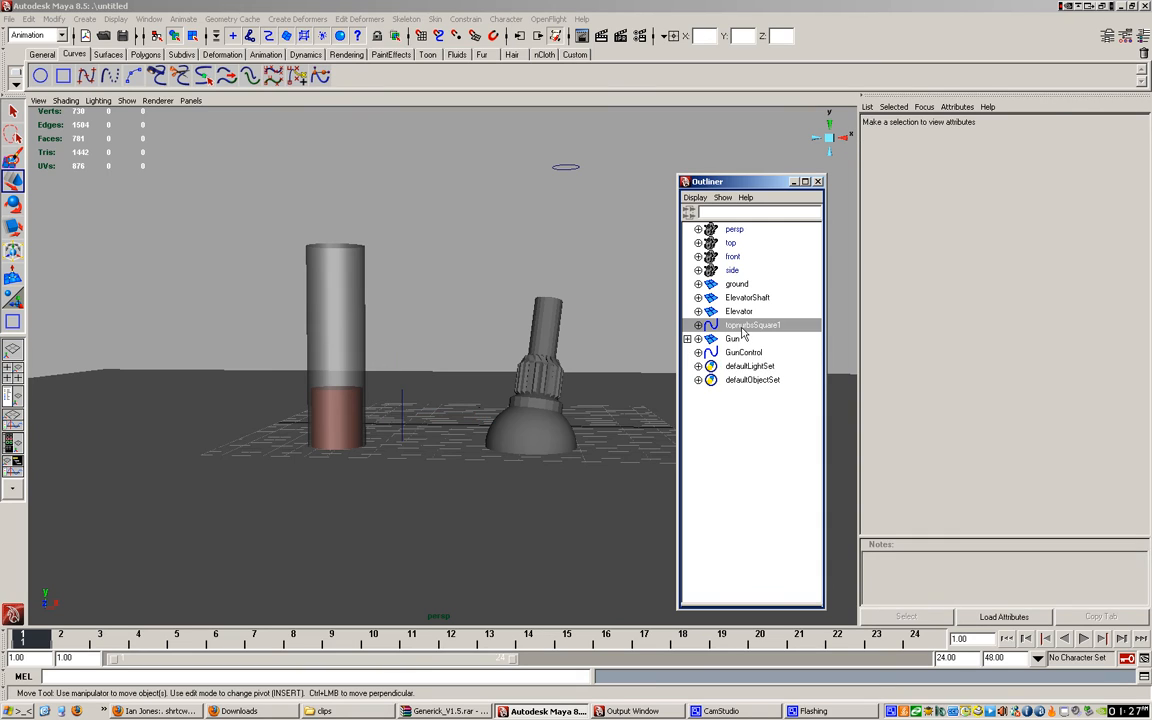
type("Elevator")
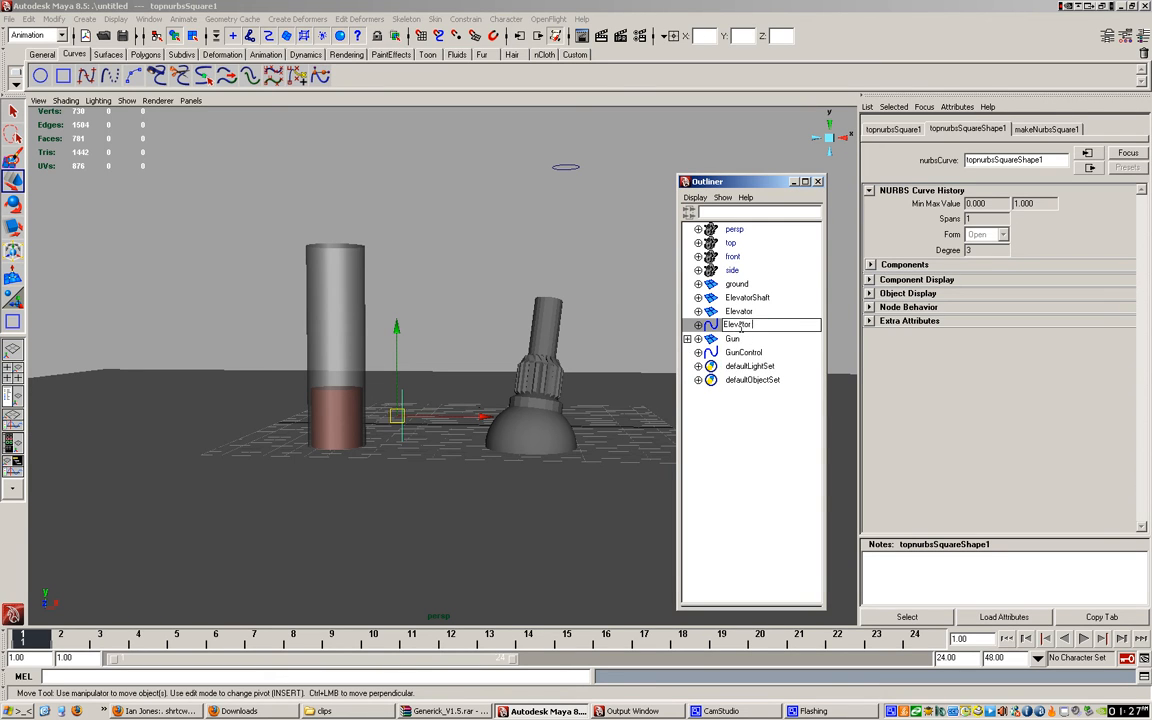
type("Contrl")
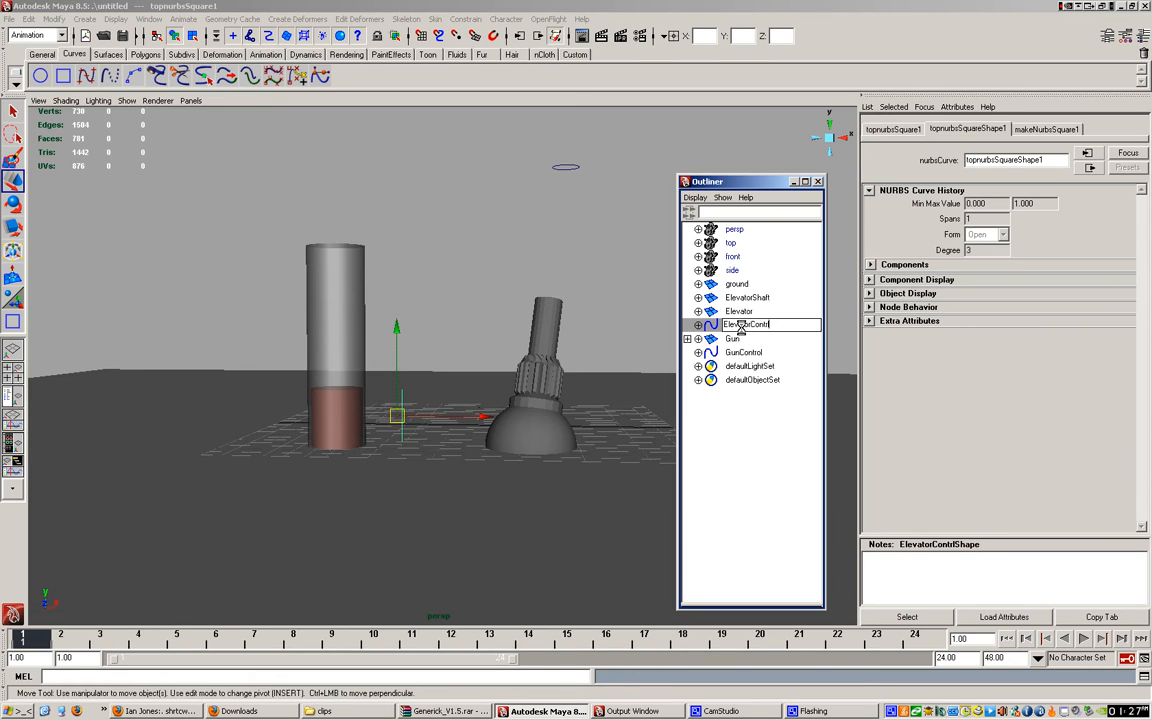
key("Return")
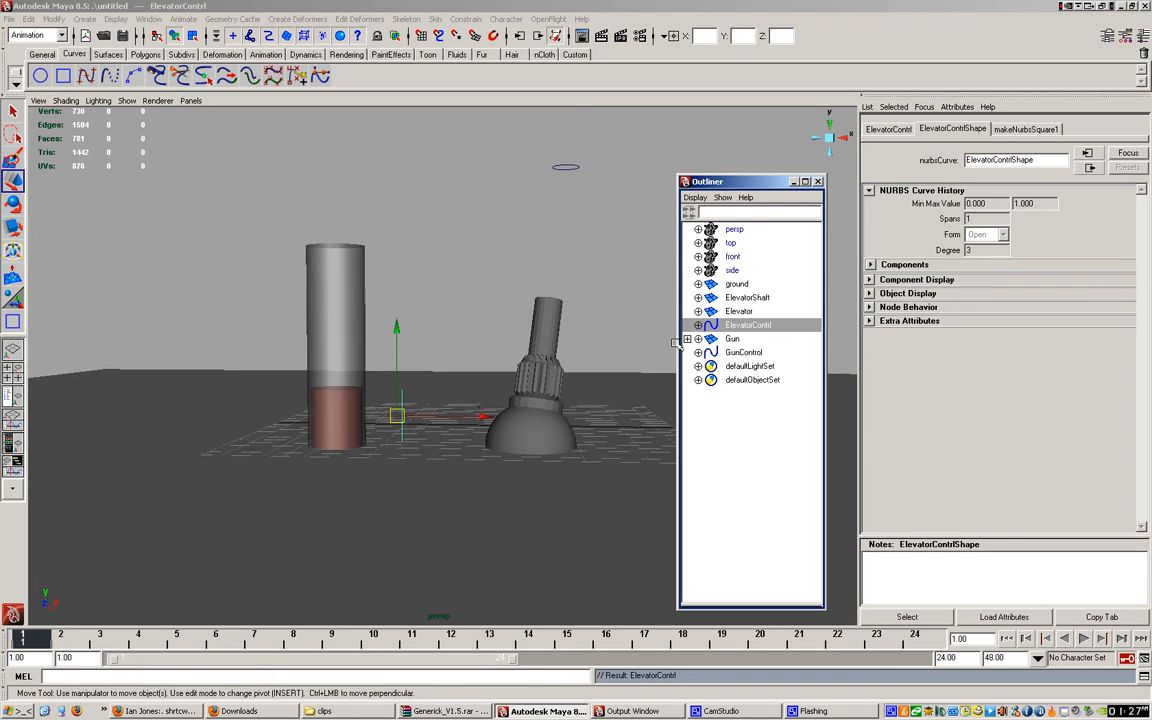
Step: Try range and individual selection of Elevator and ElevatorContrl with Elevator listed above ElevatorShaft, and restore the Outliner order
left_click(739, 311, "ctrl")
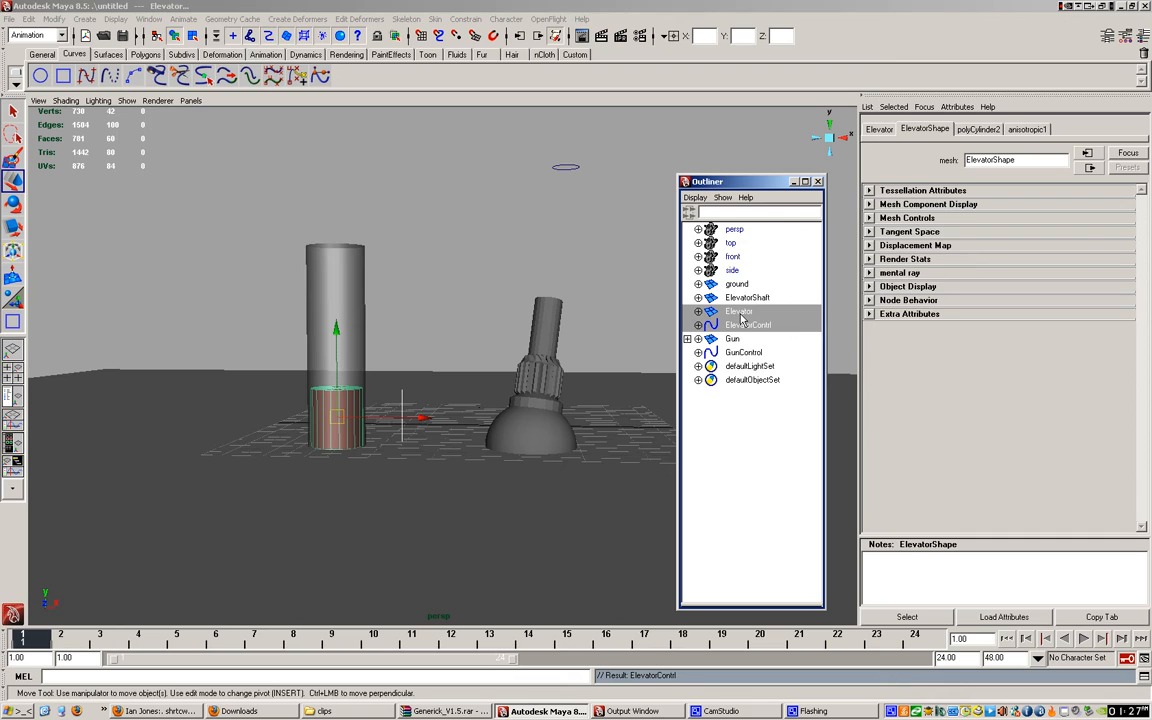
left_click(741, 314)
middle_click_drag(741, 316, 740, 291)
left_click(745, 326)
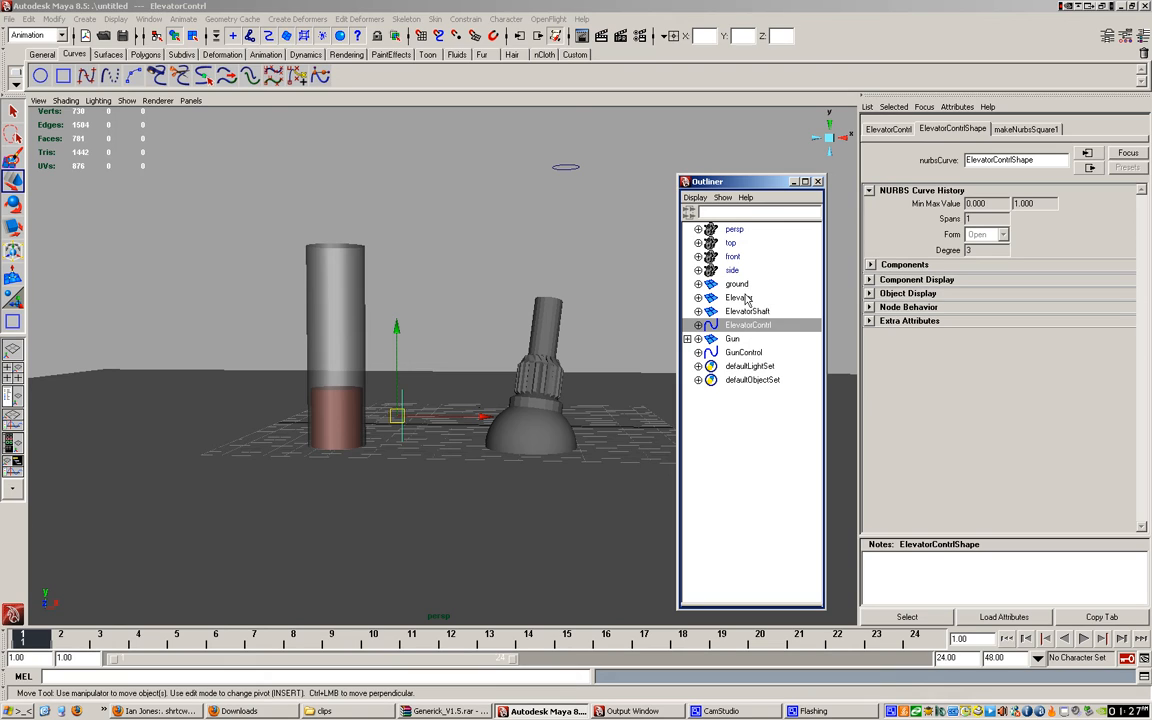
left_click(745, 300, "shift")
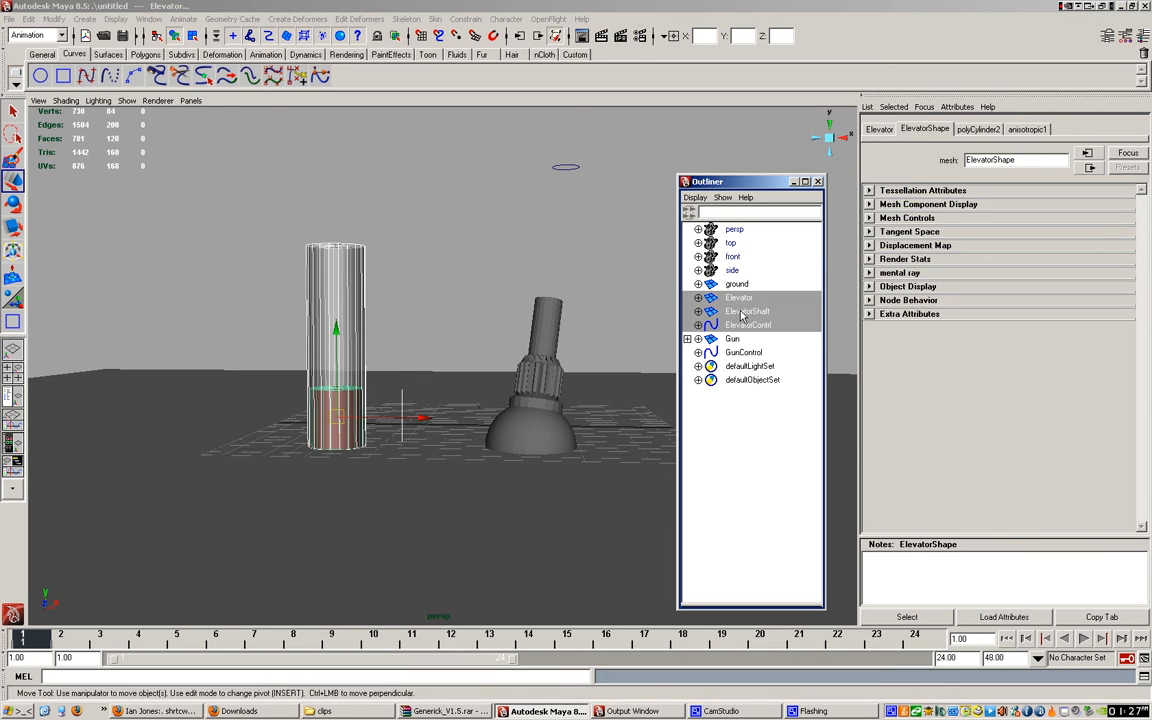
left_click(741, 312, "ctrl")
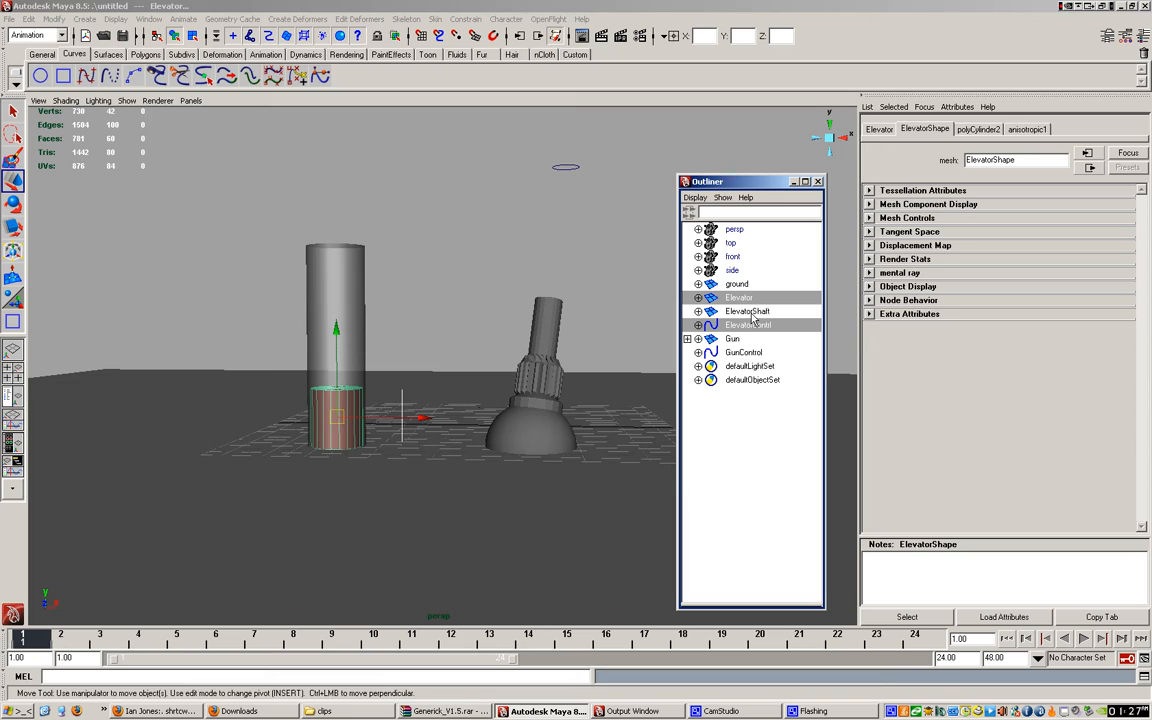
left_click(747, 300)
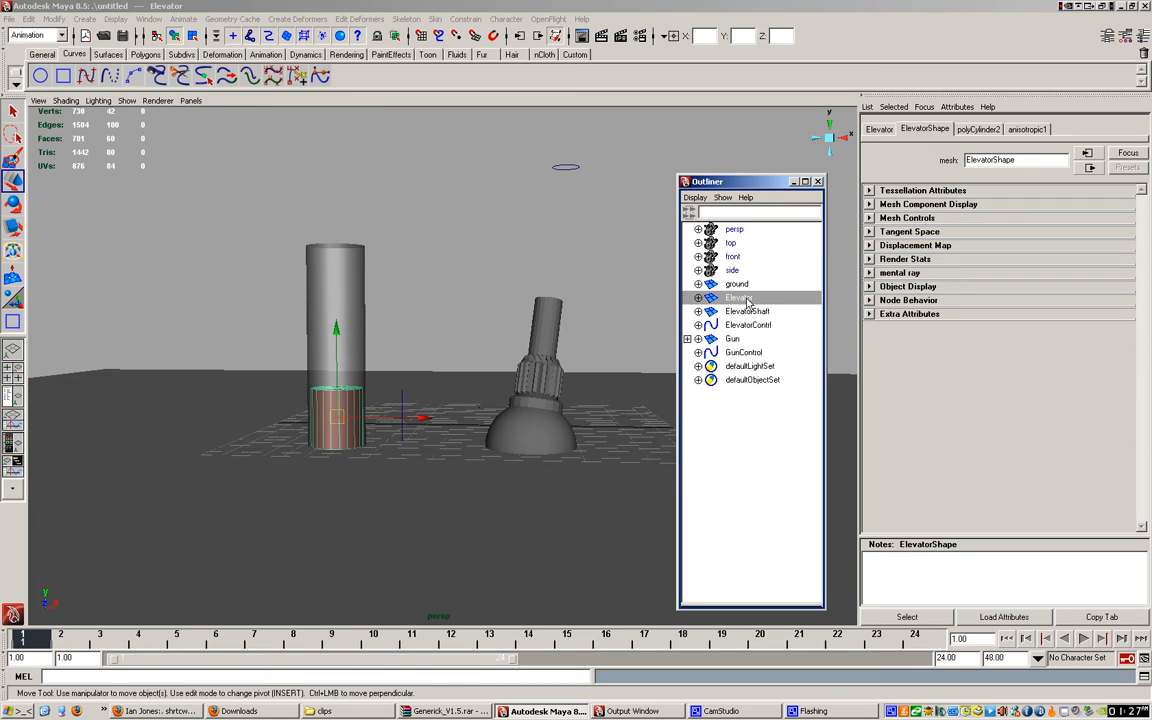
middle_click_drag(747, 300, 737, 332)
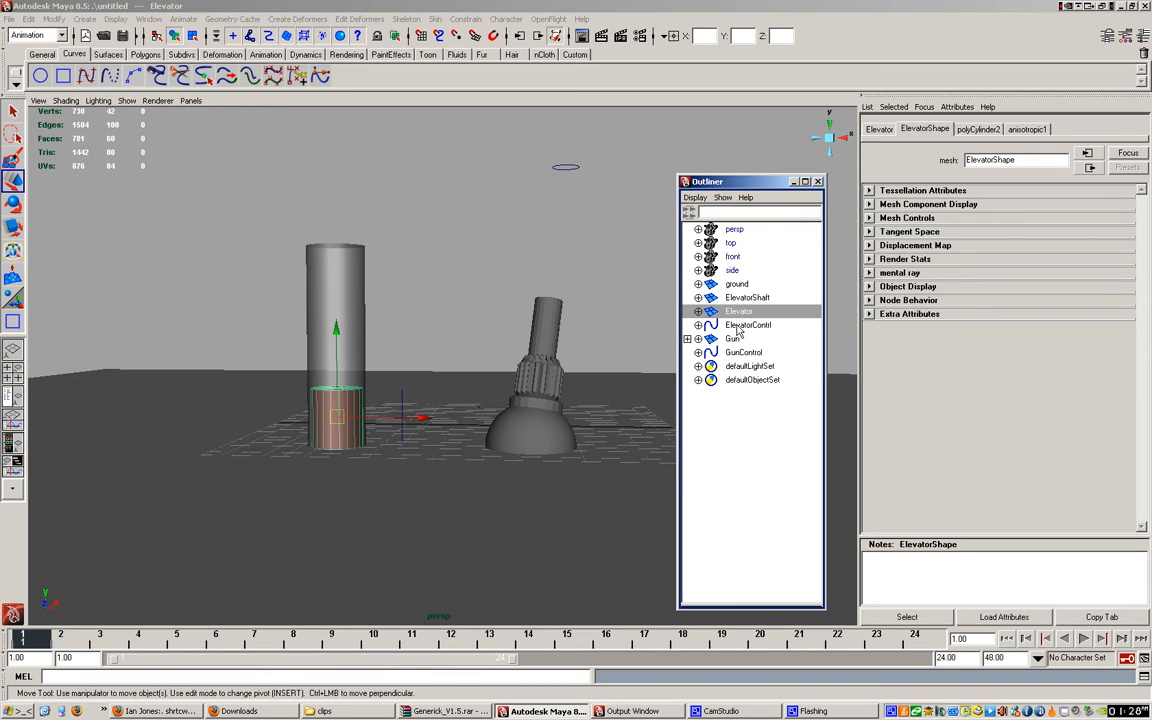
Step: Apply a Point constraint that makes the Elevator mesh follow the ElevatorContrl curve as its target
left_click(745, 326)
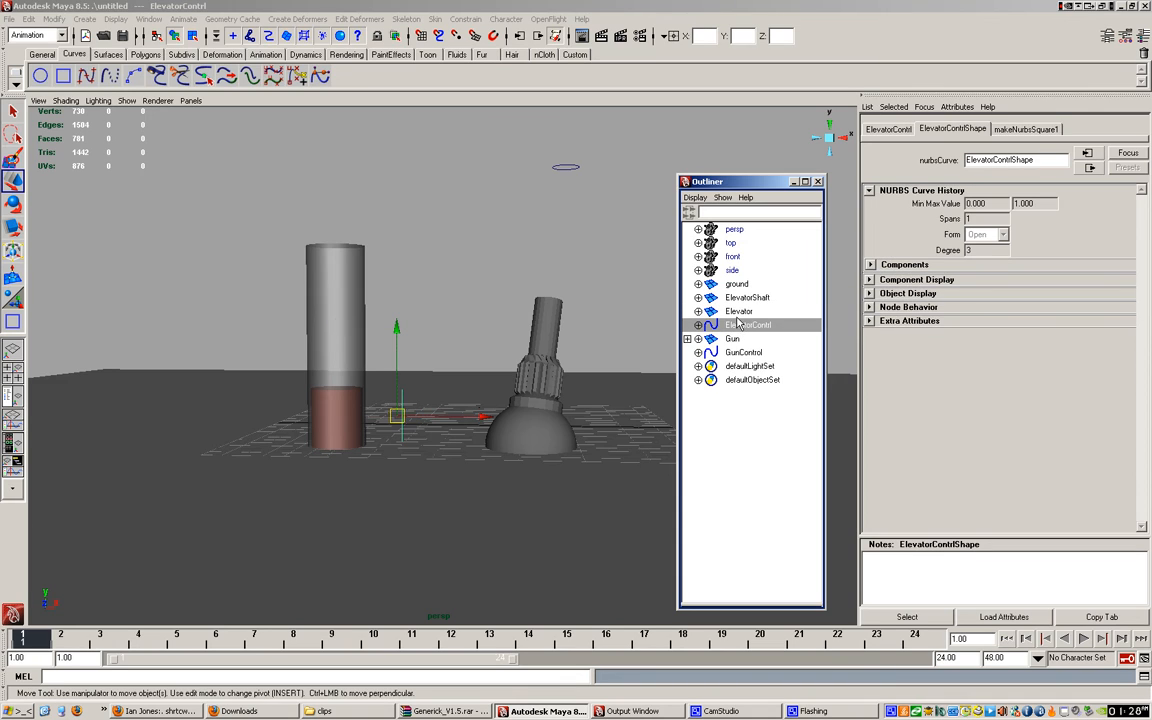
left_click(739, 312, "ctrl")
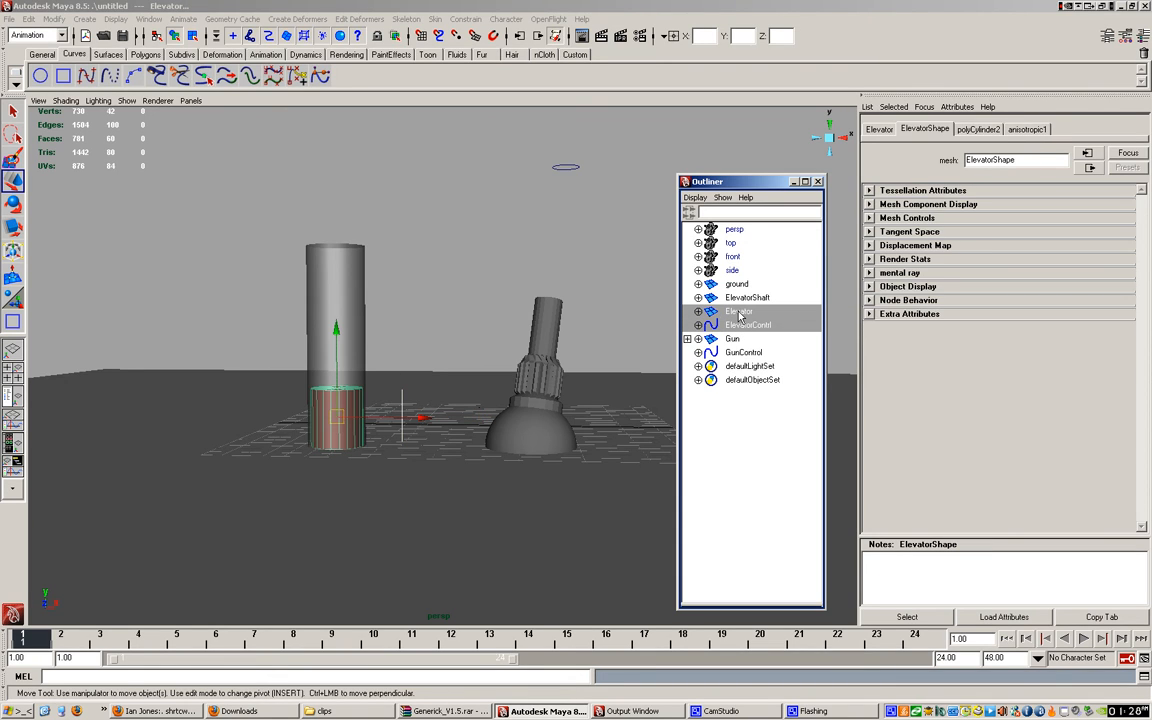
left_click(466, 20)
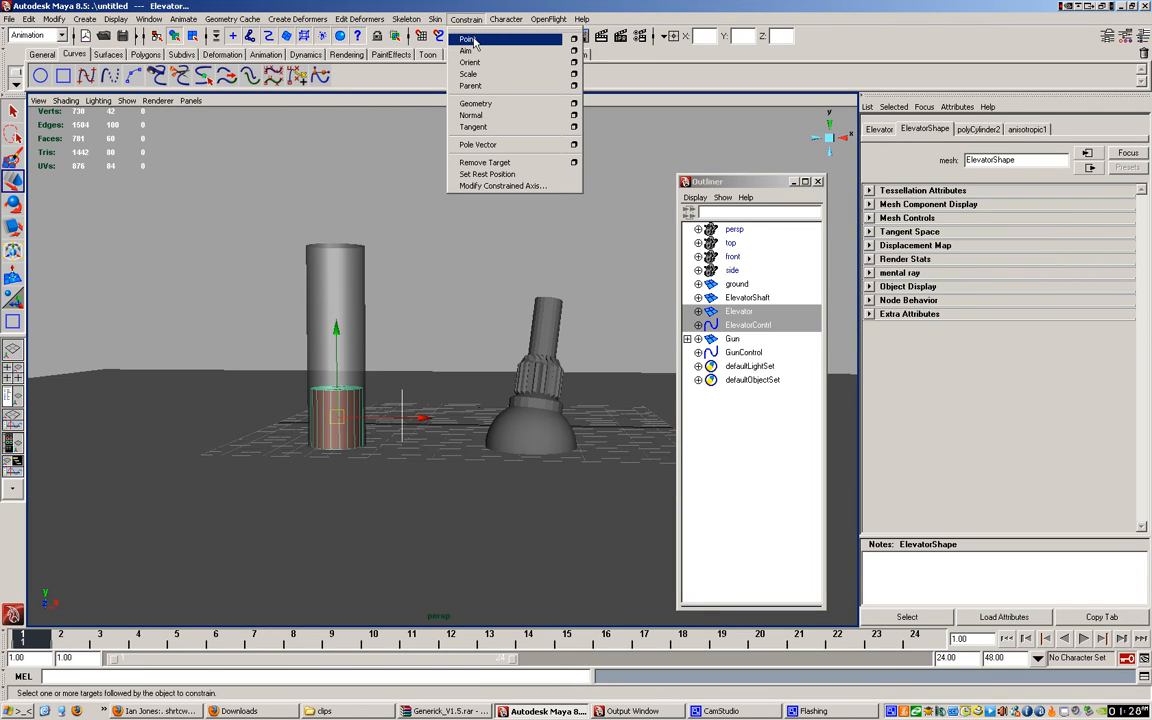
left_click(467, 40)
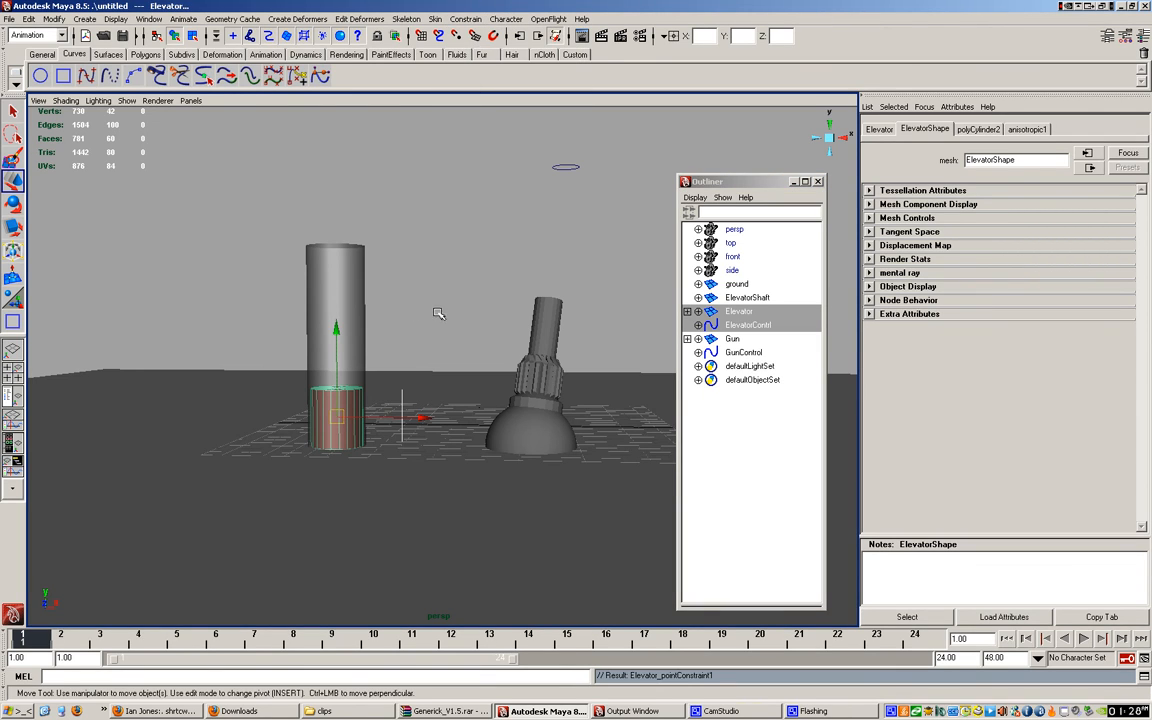
Step: Test the Point constraint by raising the ElevatorContrl curve to about Y 3.2 and lowering it slightly
left_click(400, 400)
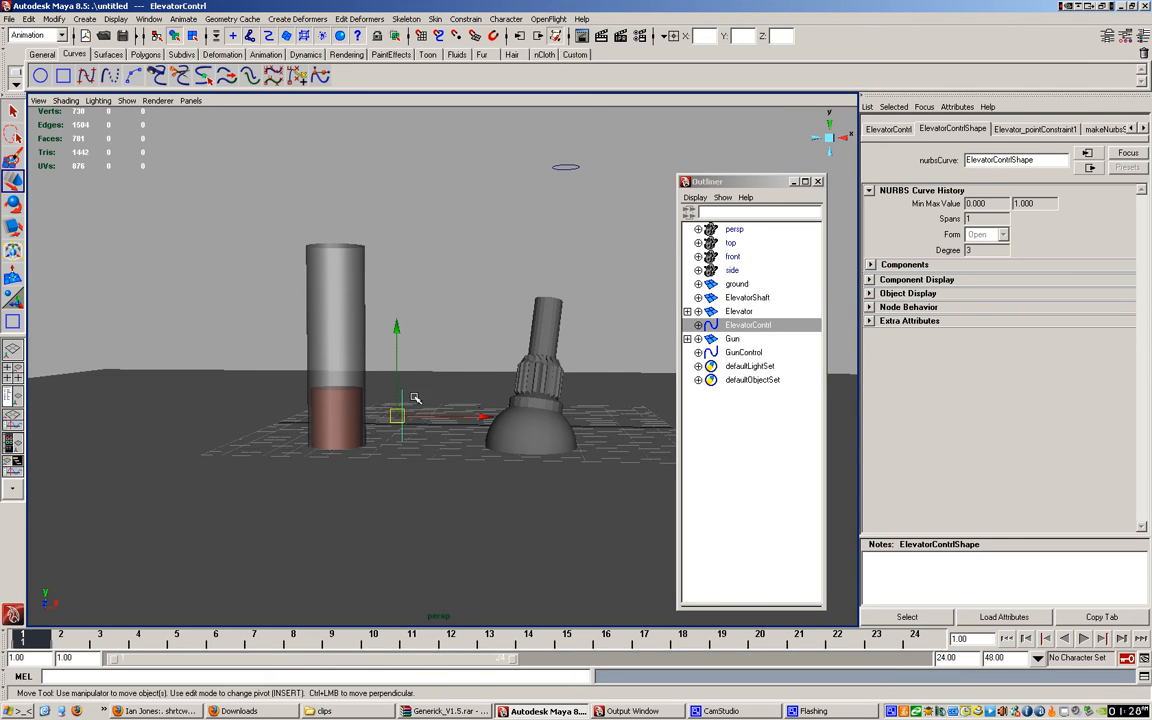
left_click_drag(400, 360, 413, 302)
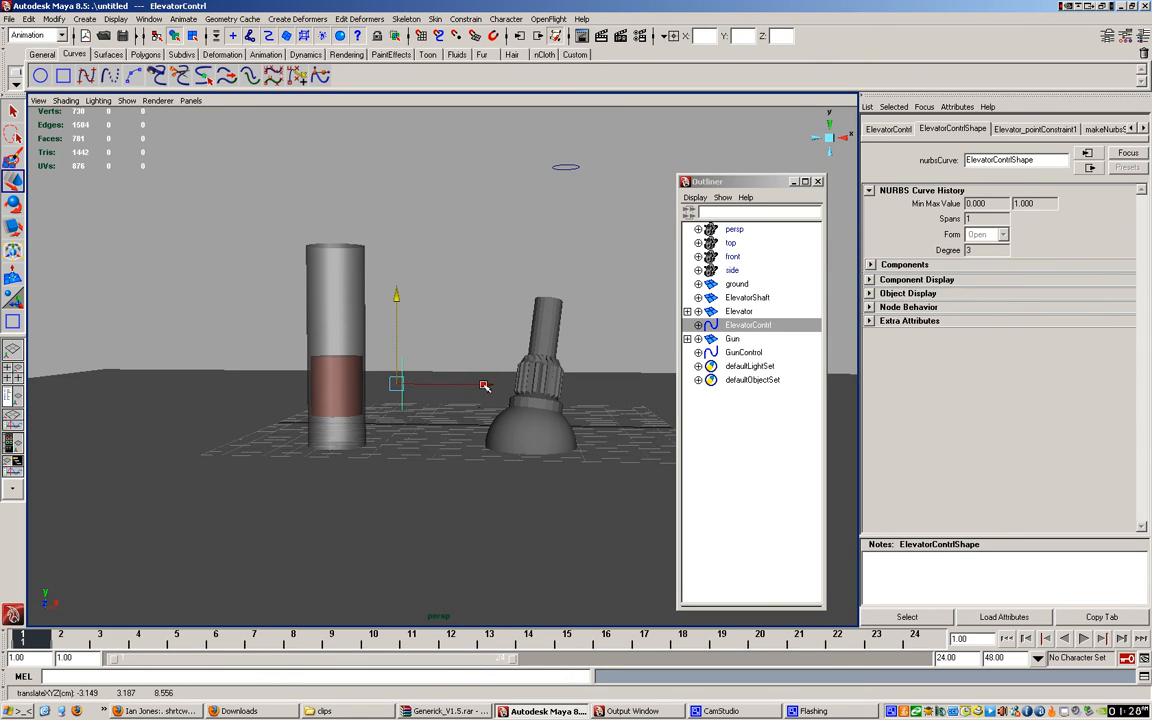
left_click_drag(480, 386, 411, 366, "alt")
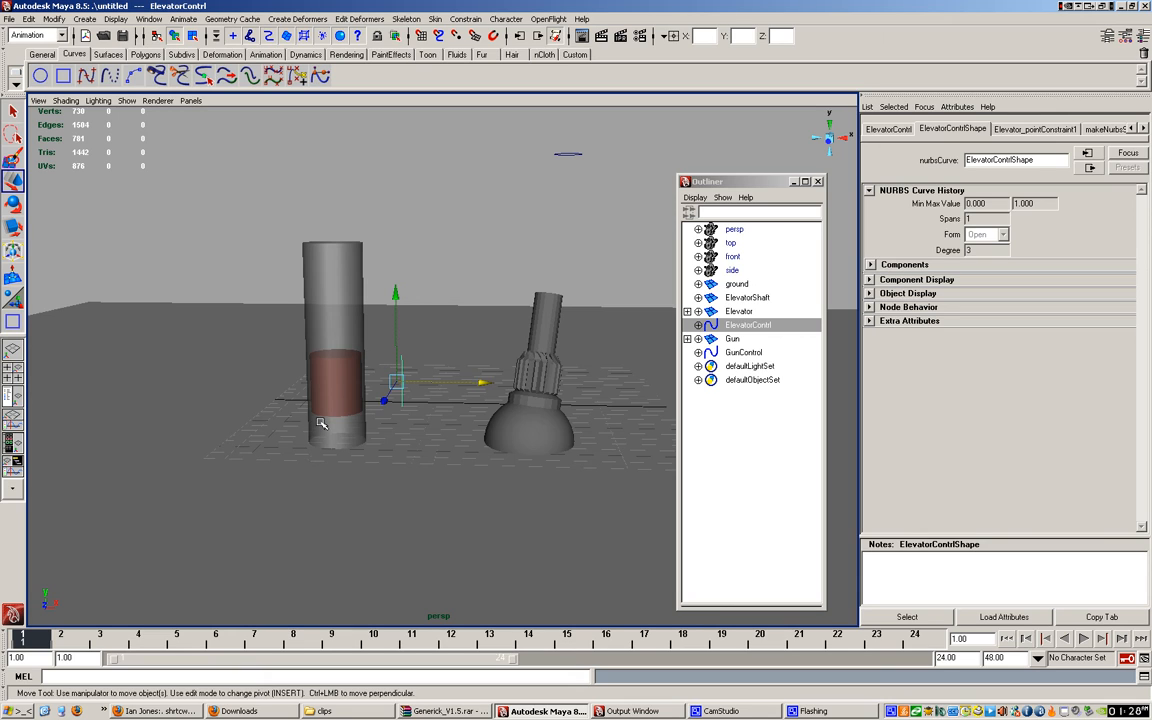
mouse_move(394, 297)
left_mouse_down()
mouse_move(394, 190)
mouse_move(399, 332)
mouse_move(399, 198)
mouse_move(407, 314)
left_mouse_up()
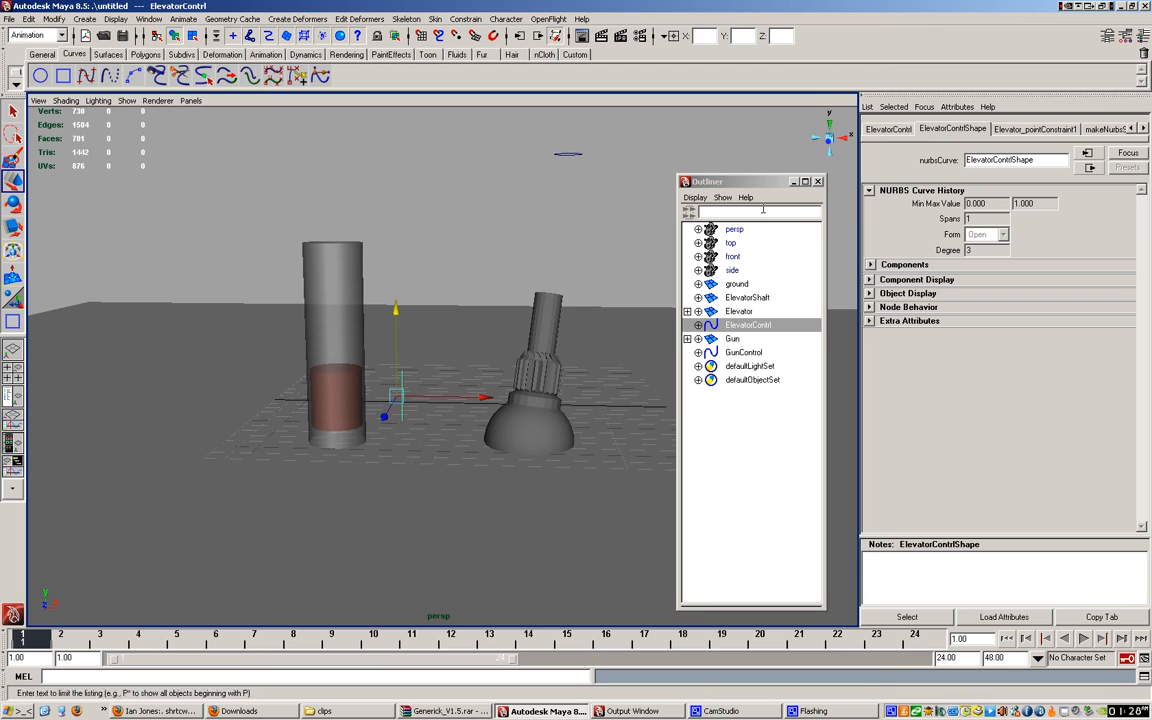
Step: Close the Outliner and raise the ElevatorContrl curve to about Y 5.0 so the Elevator travels up its shaft
left_click(818, 183)
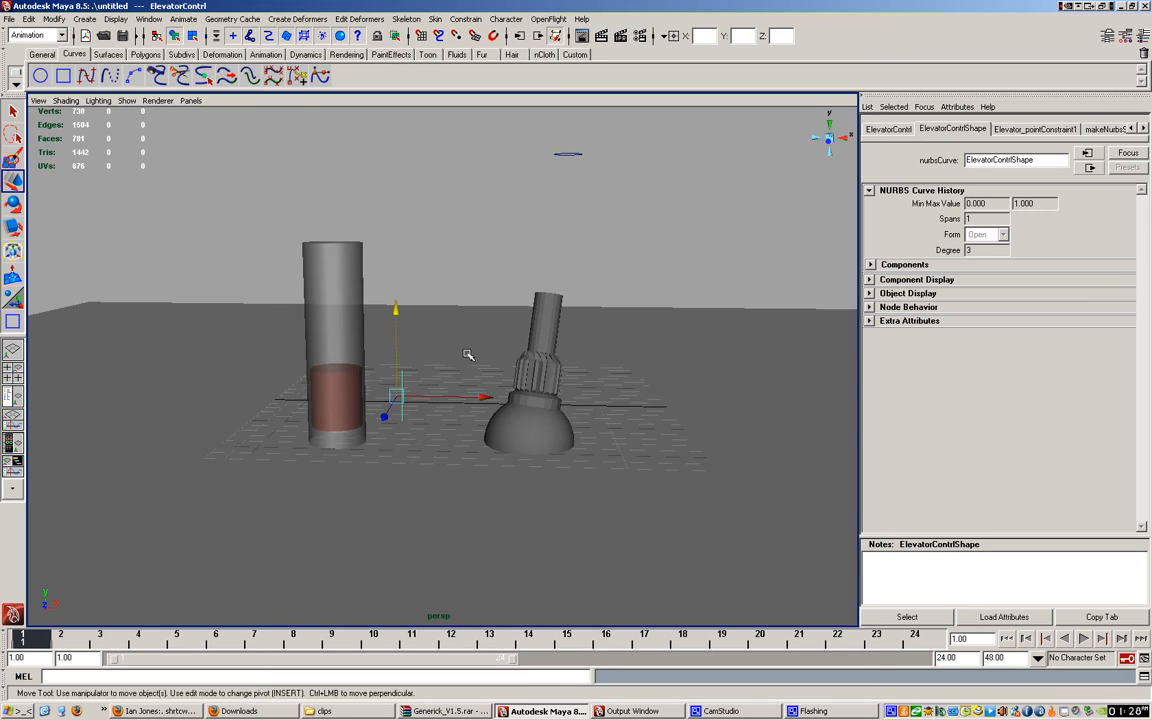
left_click_drag(435, 318, 564, 321, "alt")
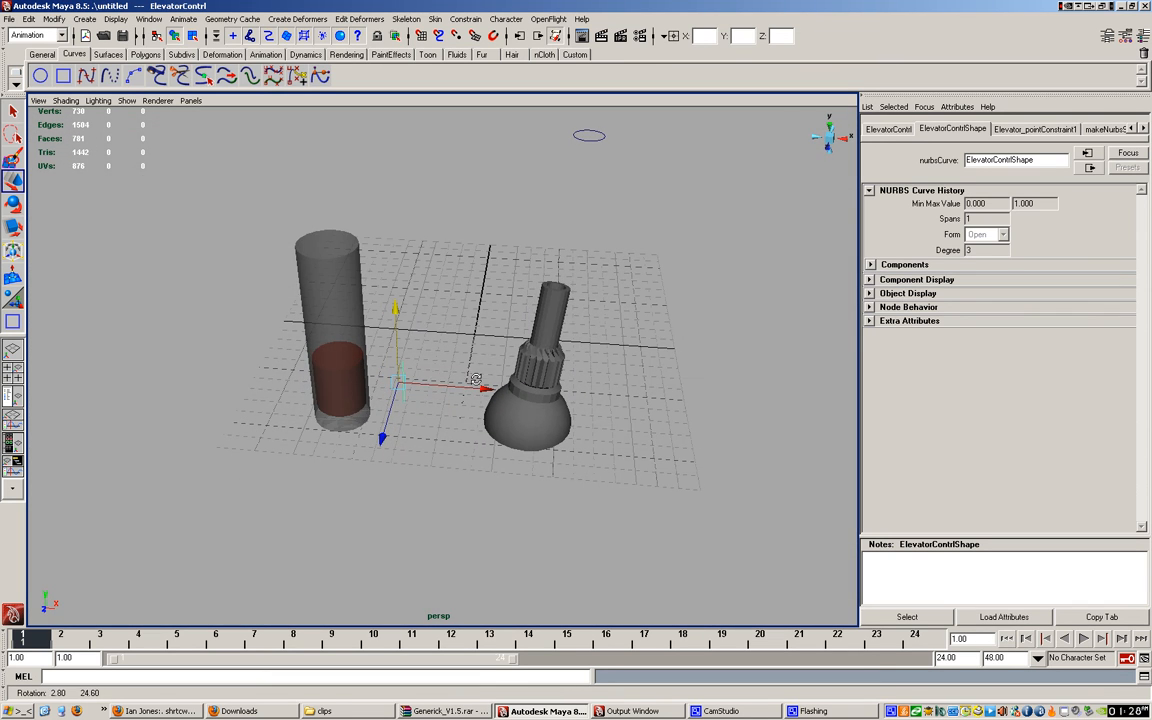
left_click_drag(502, 285, 528, 310, "alt")
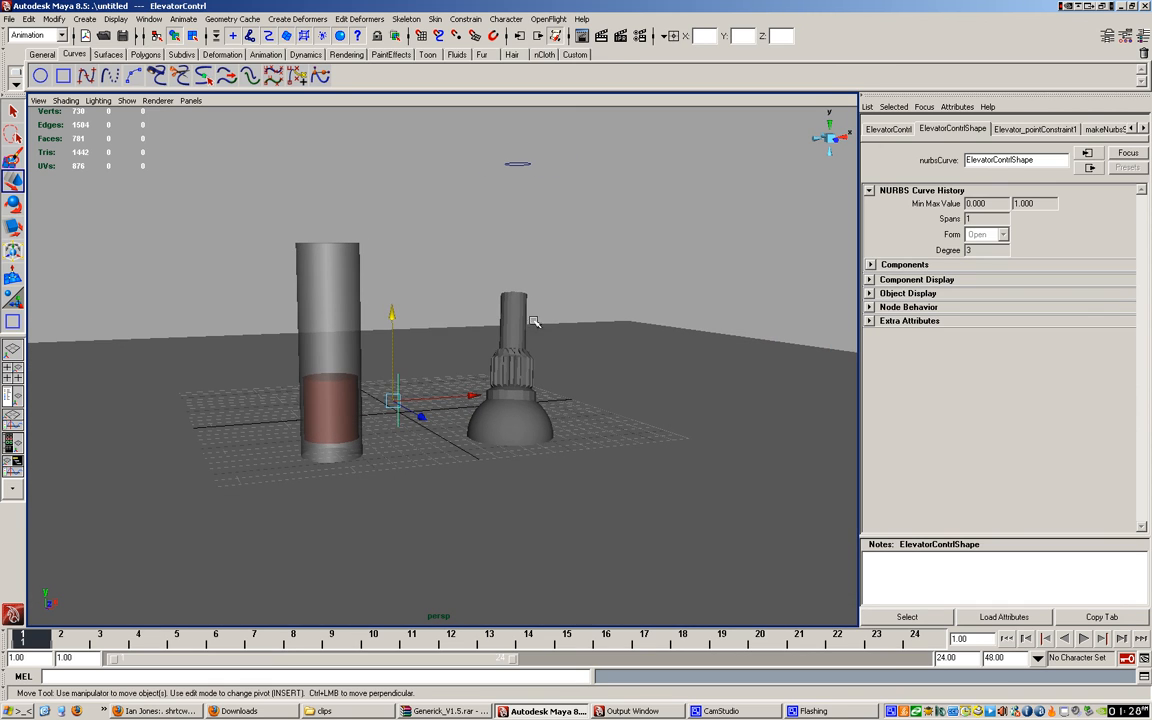
left_click_drag(500, 157, 523, 206)
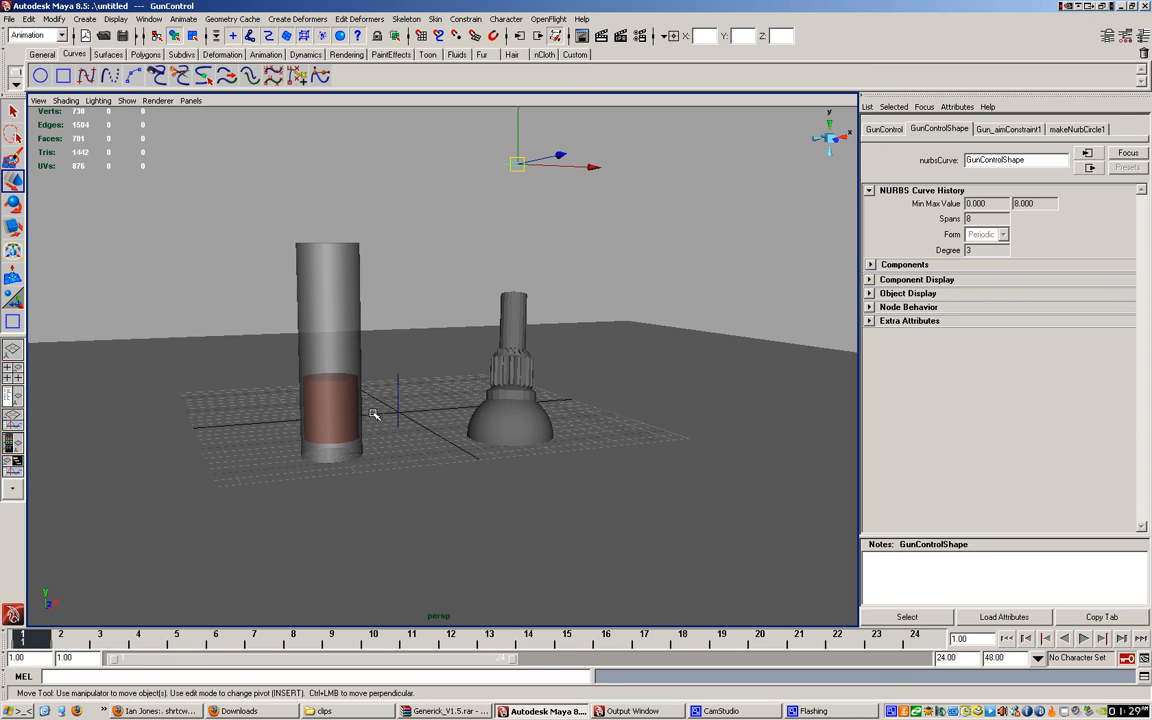
left_click(396, 389)
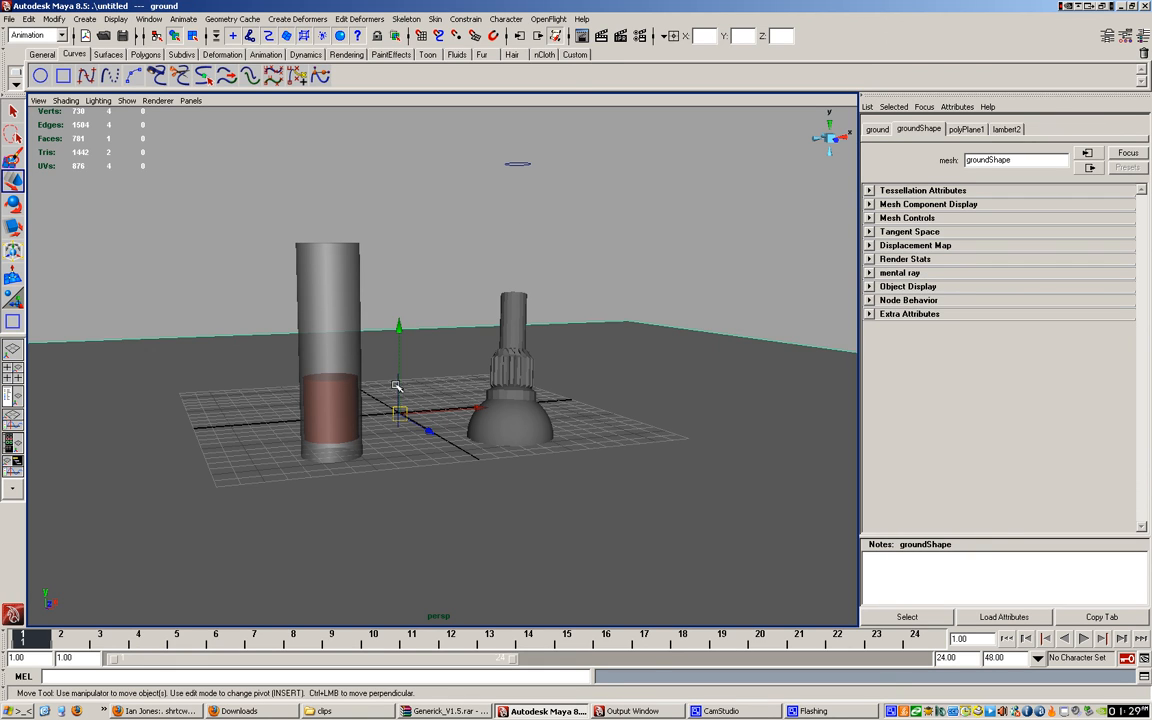
left_click(397, 380)
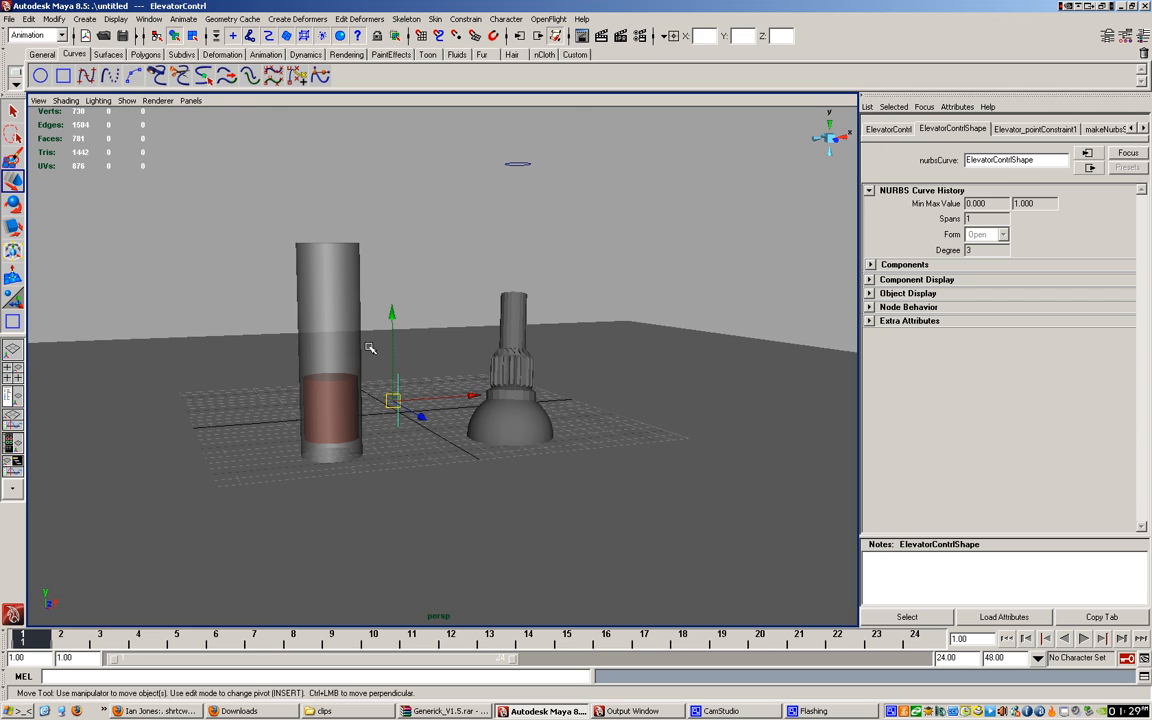
left_click_drag(378, 311, 339, 397, "alt")
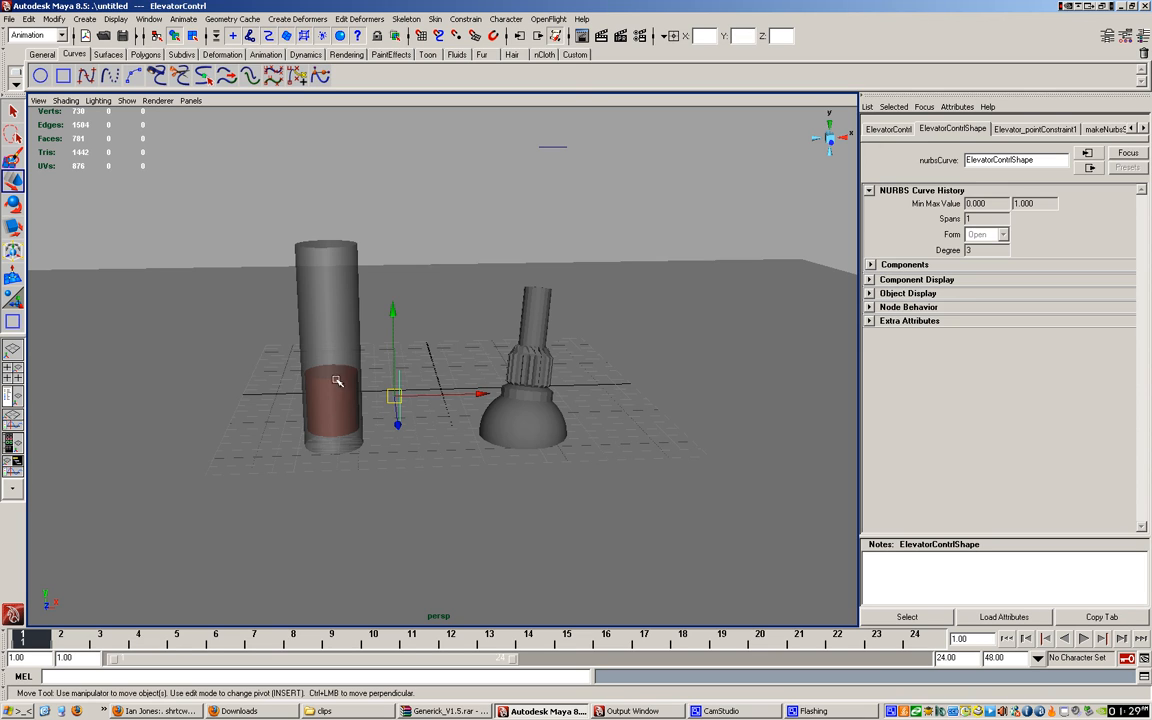
left_click_drag(393, 311, 401, 265)
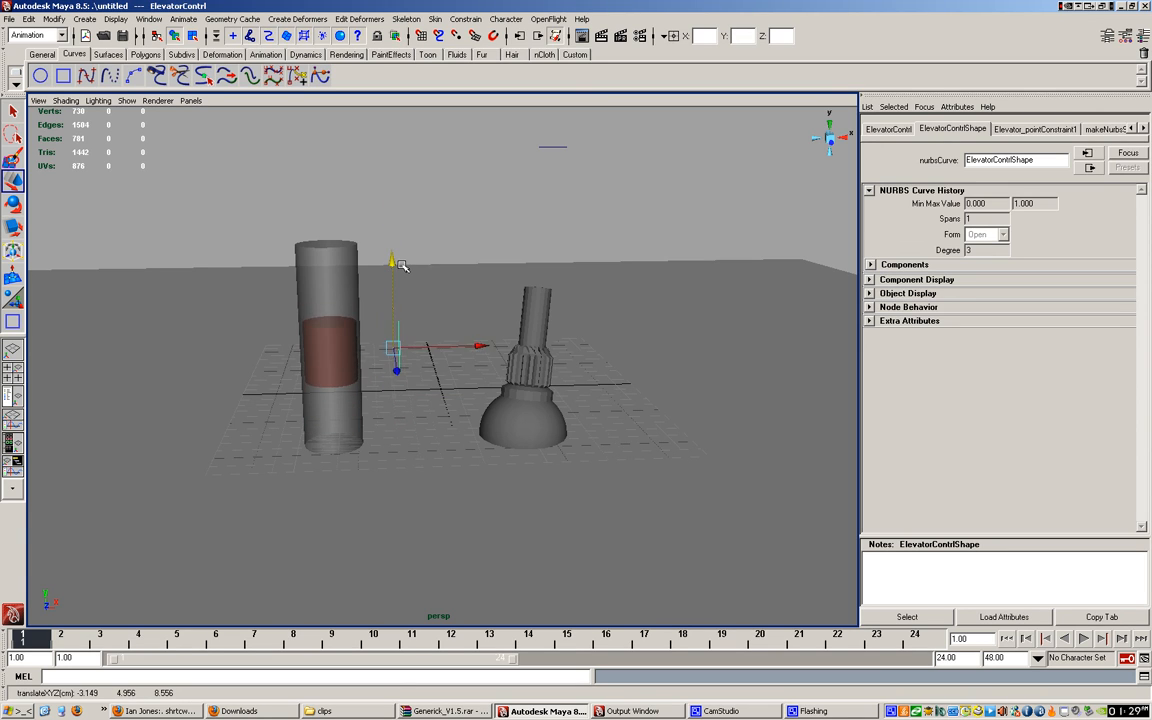